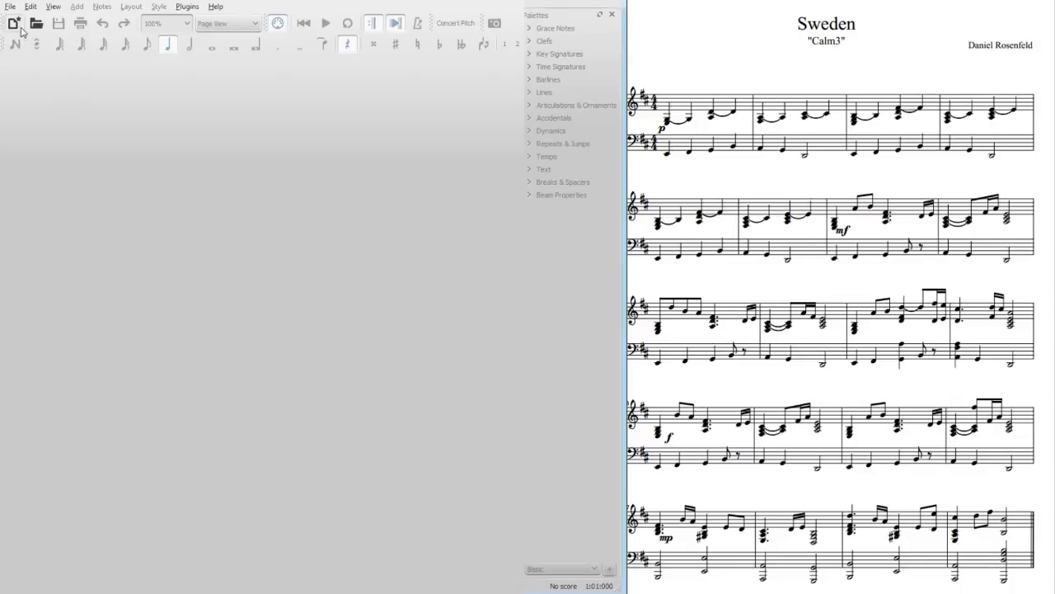
Create a new score titled 'Sweden' and continue to the template page
{"action": "left_click", "coordinate": [21, 28]}
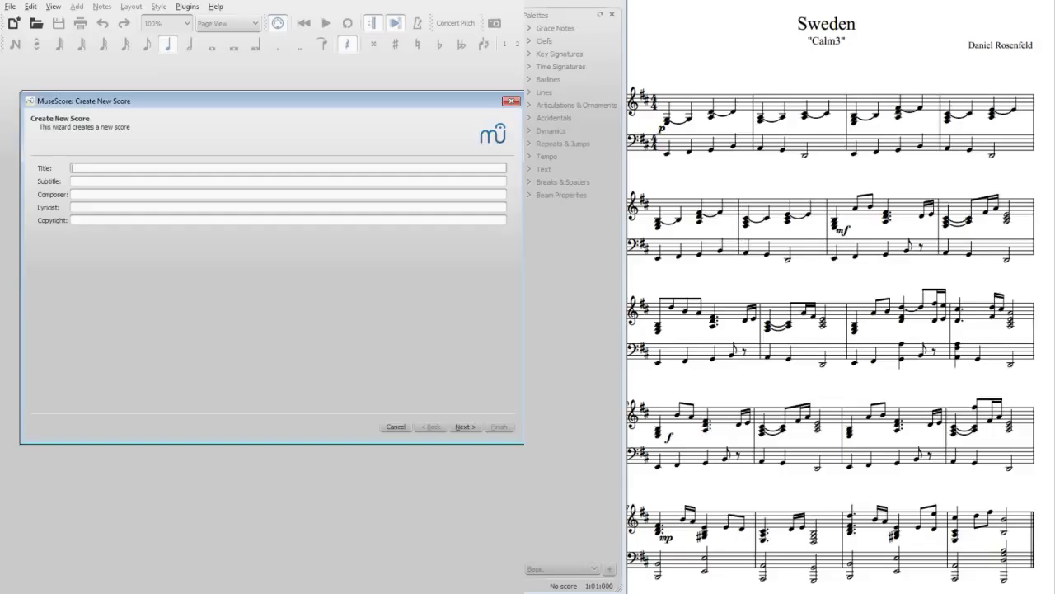
{"action": "type", "text": "Sweden"}
{"action": "left_click", "coordinate": [72, 180]}
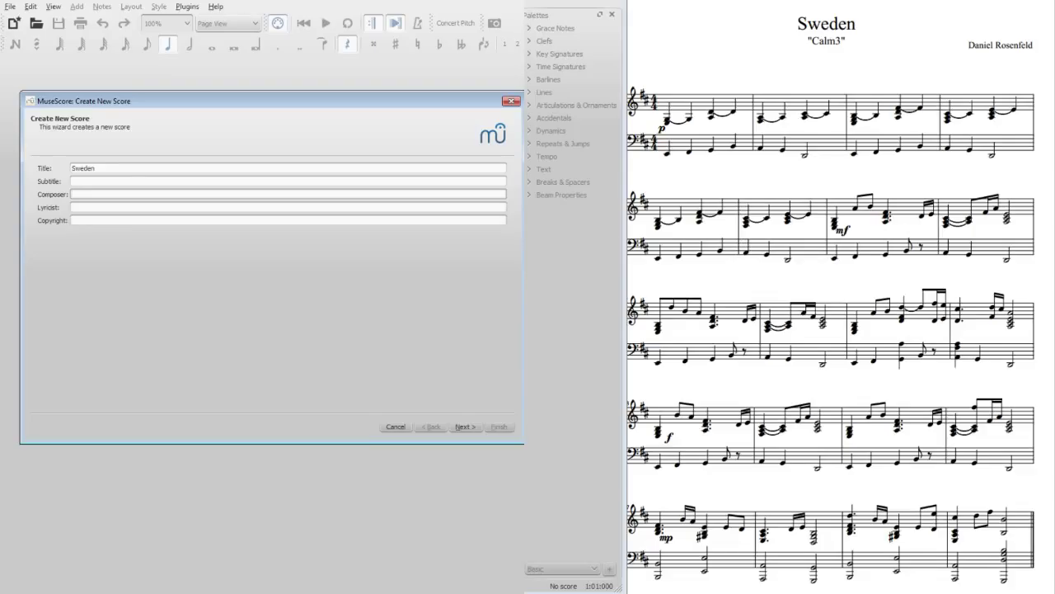
{"action": "left_click", "coordinate": [465, 427]}
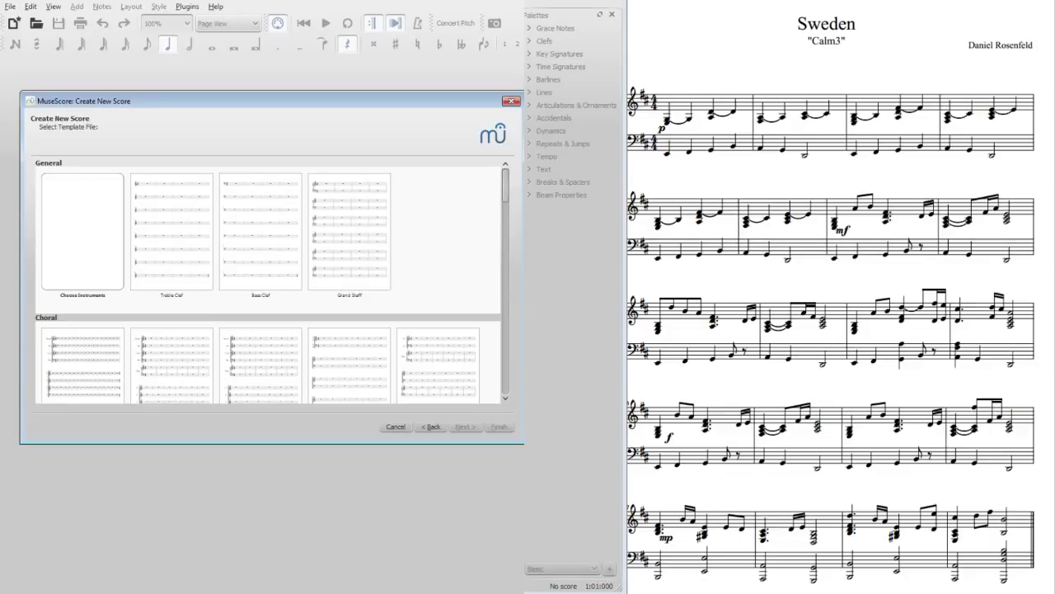
Add Violin from the Strings group to the score's staves
{"action": "key", "text": "Return"}
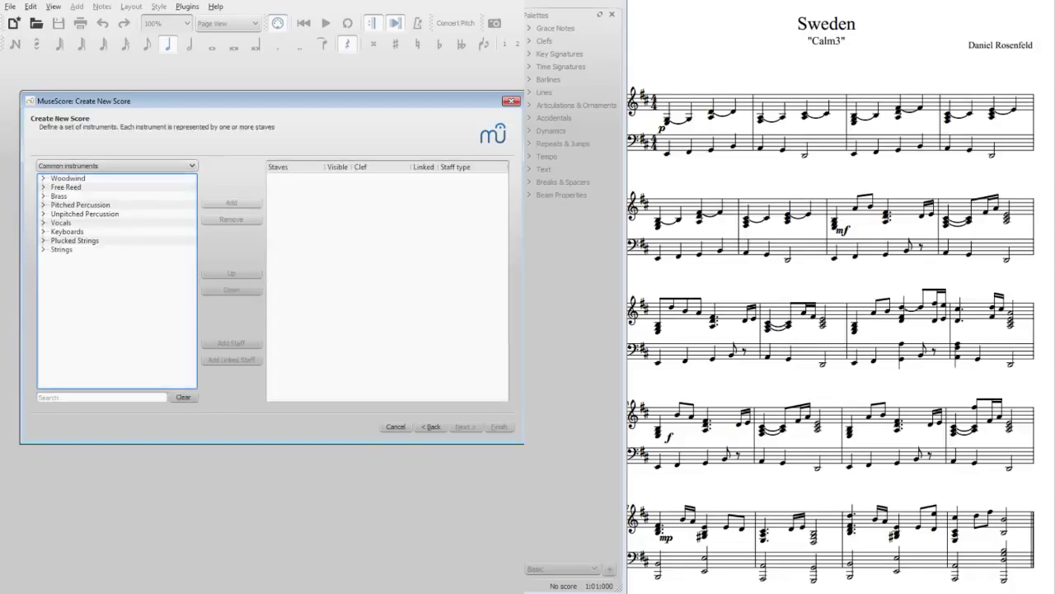
{"action": "key", "text": "Right"}
{"action": "key", "text": "Down"}
{"action": "left_click", "coordinate": [72, 258]}
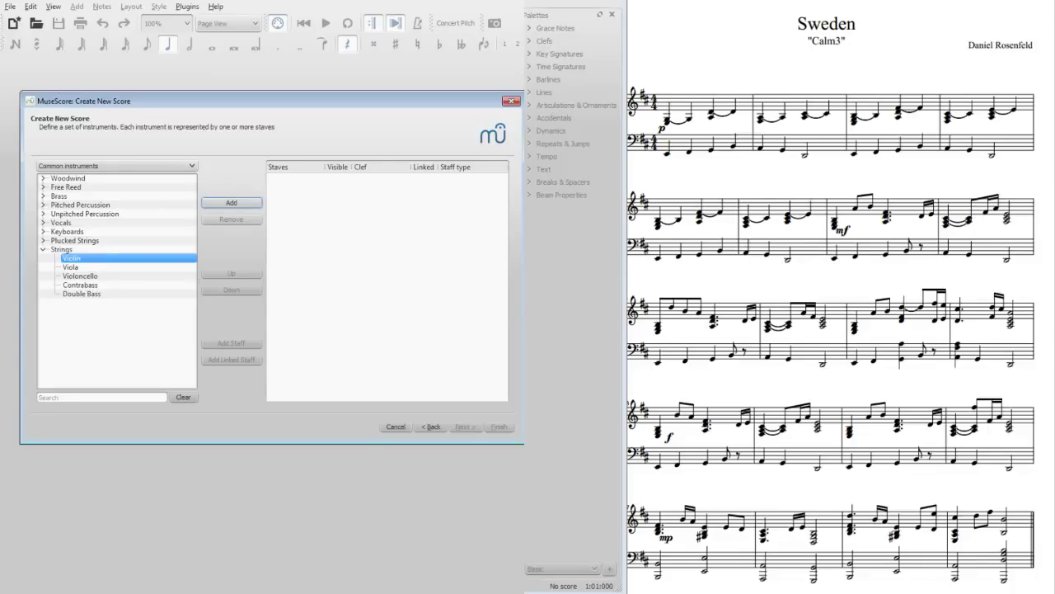
{"action": "left_click", "coordinate": [231, 202]}
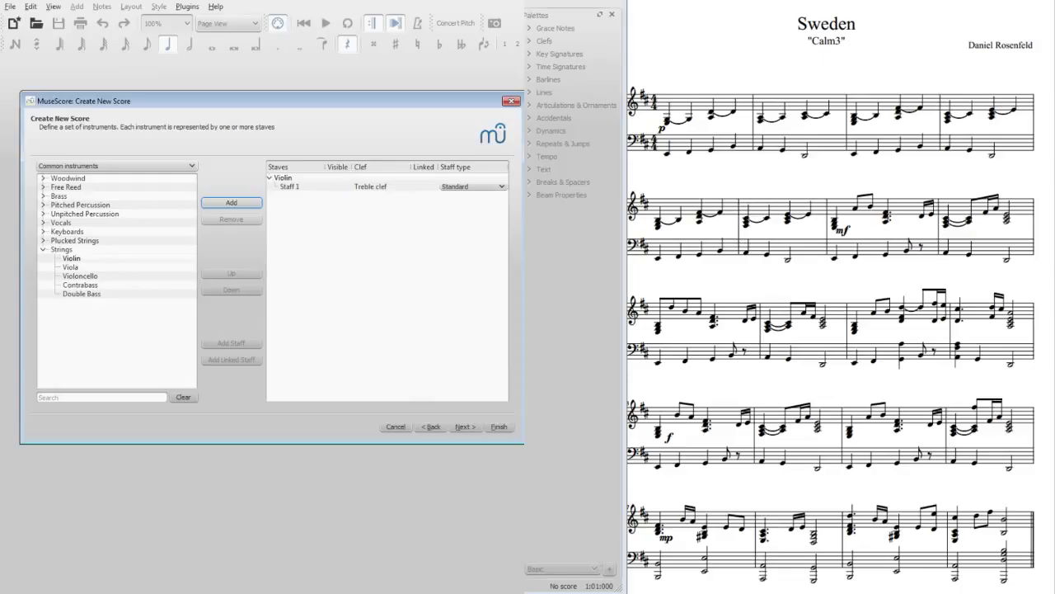
Add Violoncello to the staves and advance to the key signature page
{"action": "key", "text": "shift+Tab"}
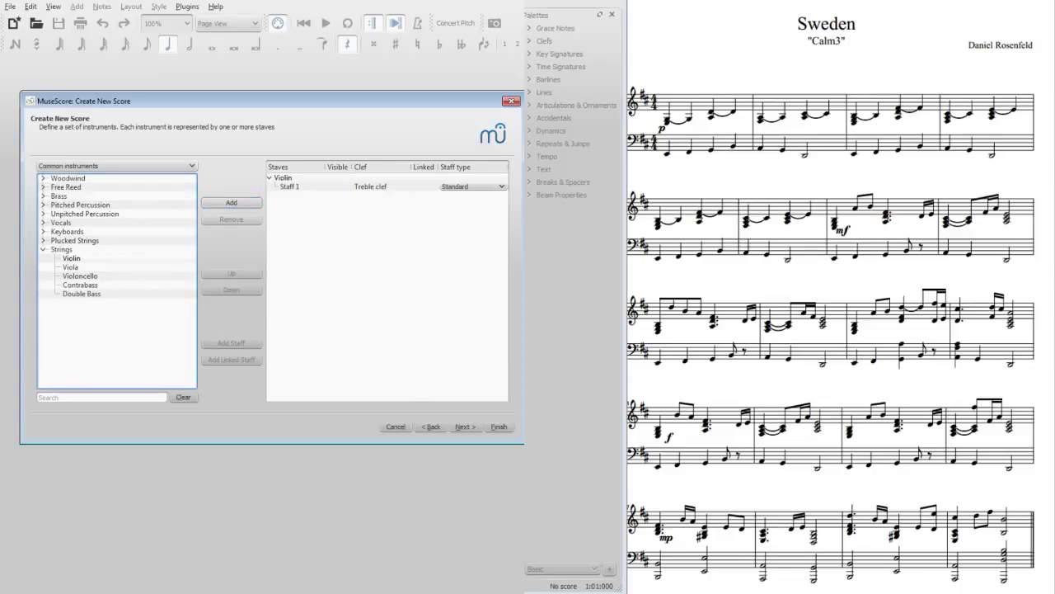
{"action": "key", "text": "Down"}
{"action": "key", "text": "Down"}
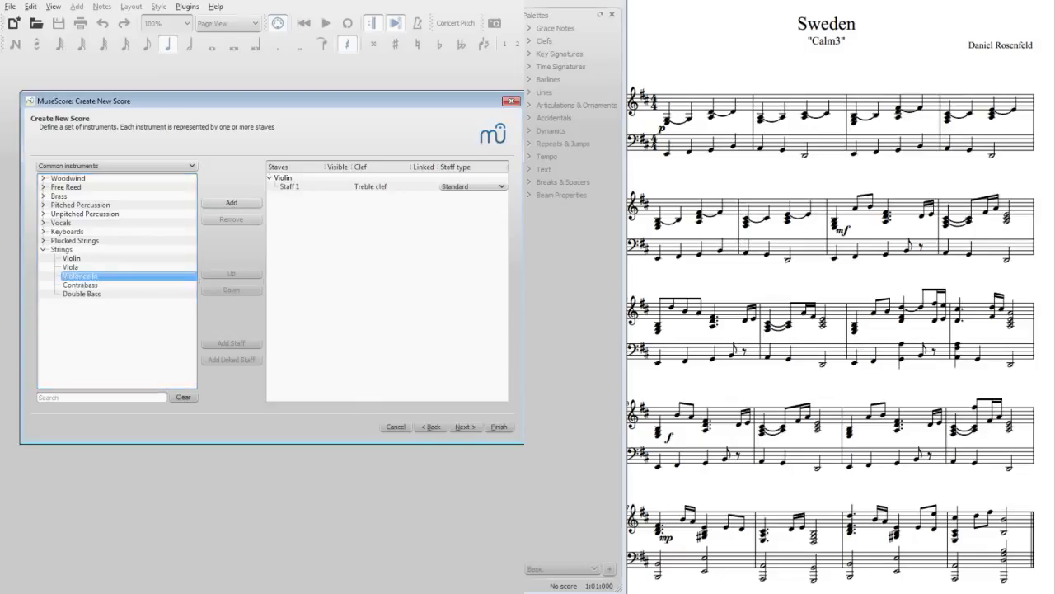
{"action": "key", "text": "Tab"}
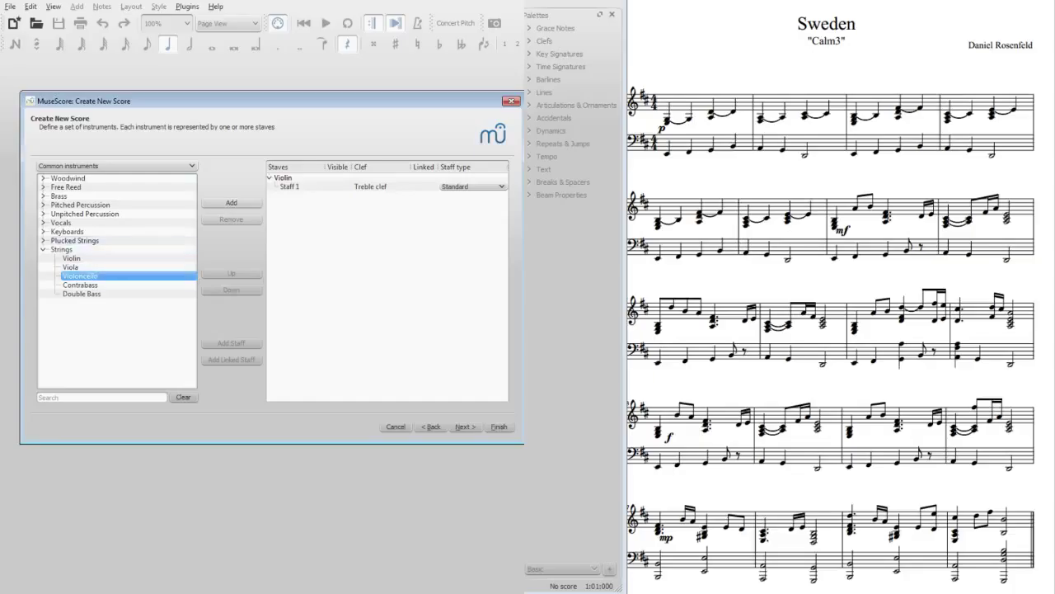
{"action": "key", "text": "Return"}
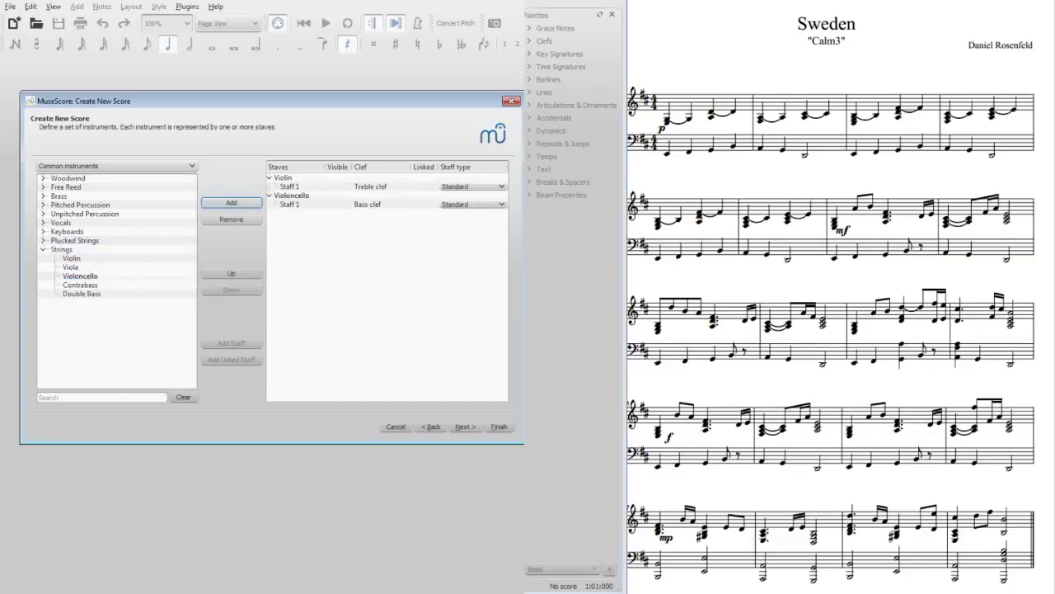
{"action": "key", "text": "Tab"}
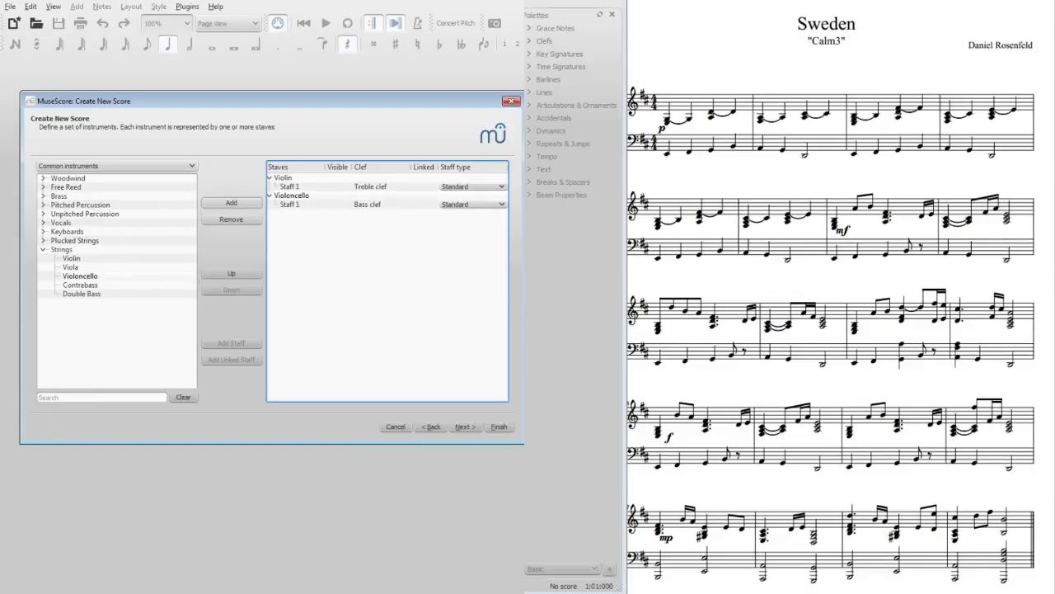
{"action": "key", "text": "Tab"}
{"action": "key", "text": "Tab"}
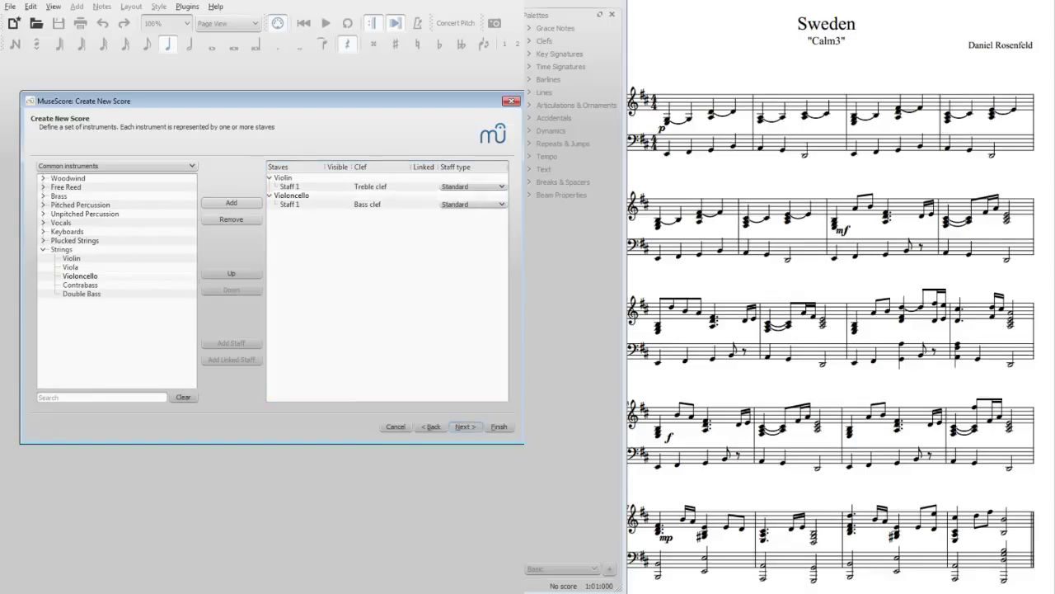
{"action": "key", "text": "Return"}
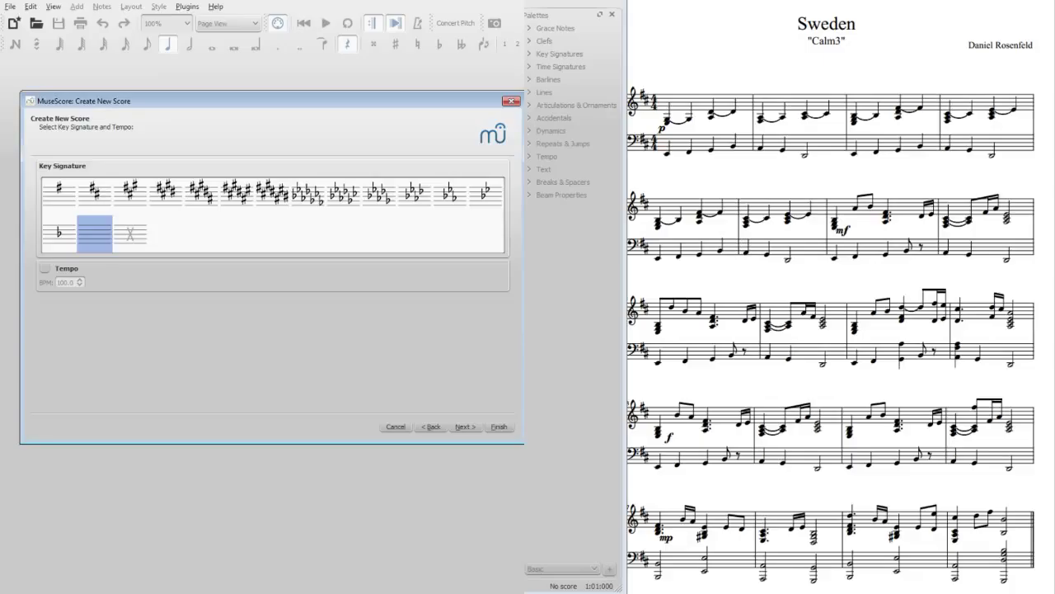
Choose the two-sharp D major key signature and continue to time signature settings
{"action": "left_click", "coordinate": [58, 196]}
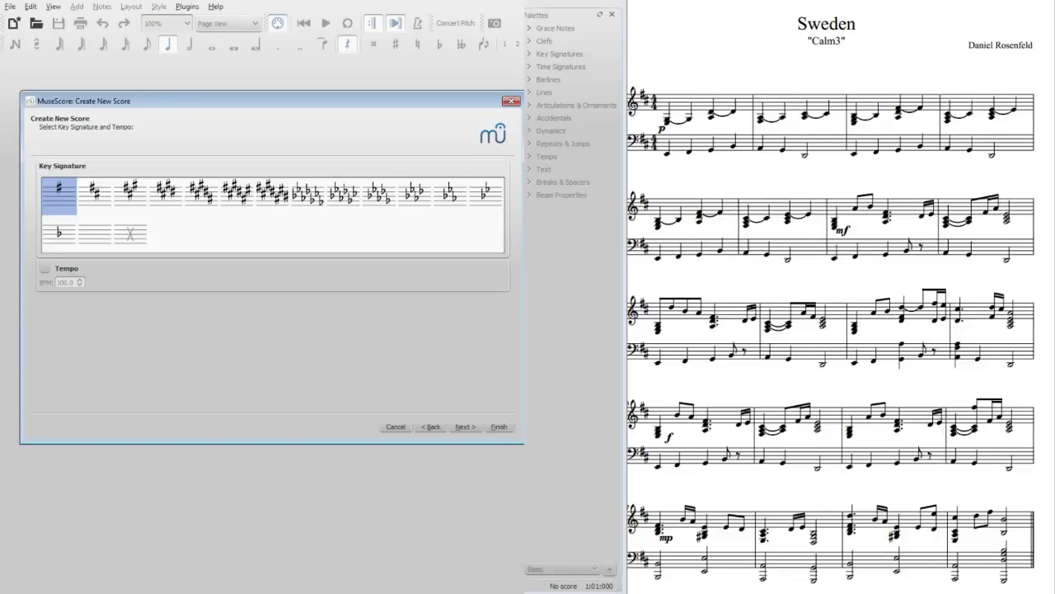
{"action": "left_click", "coordinate": [59, 234]}
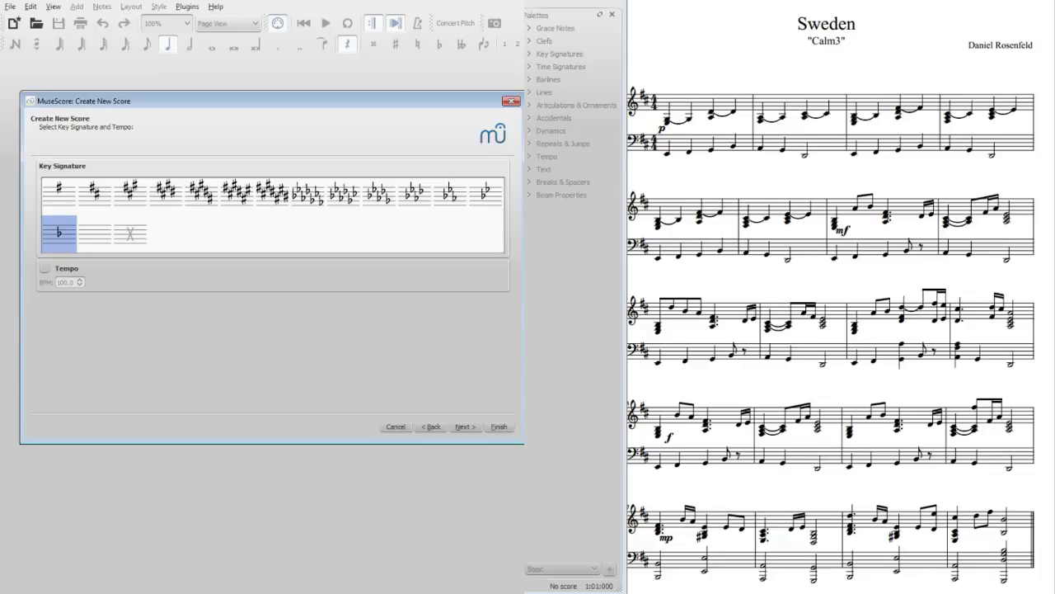
{"action": "left_click", "coordinate": [95, 195]}
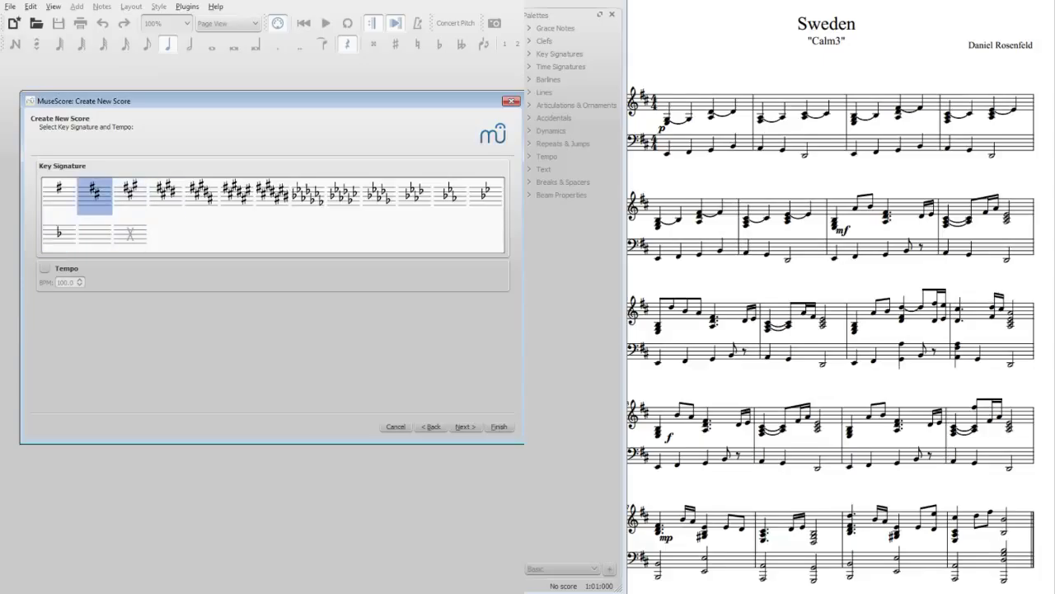
{"action": "left_click", "coordinate": [465, 426]}
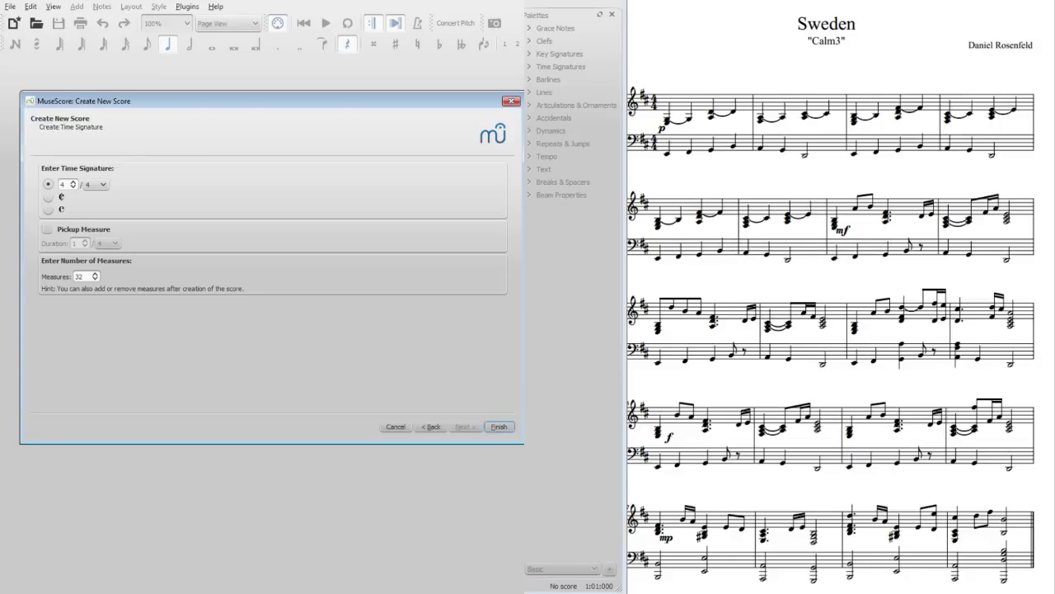
Finish the wizard, creating the Violin and Violoncello score in 4/4
{"action": "left_click", "coordinate": [498, 426]}
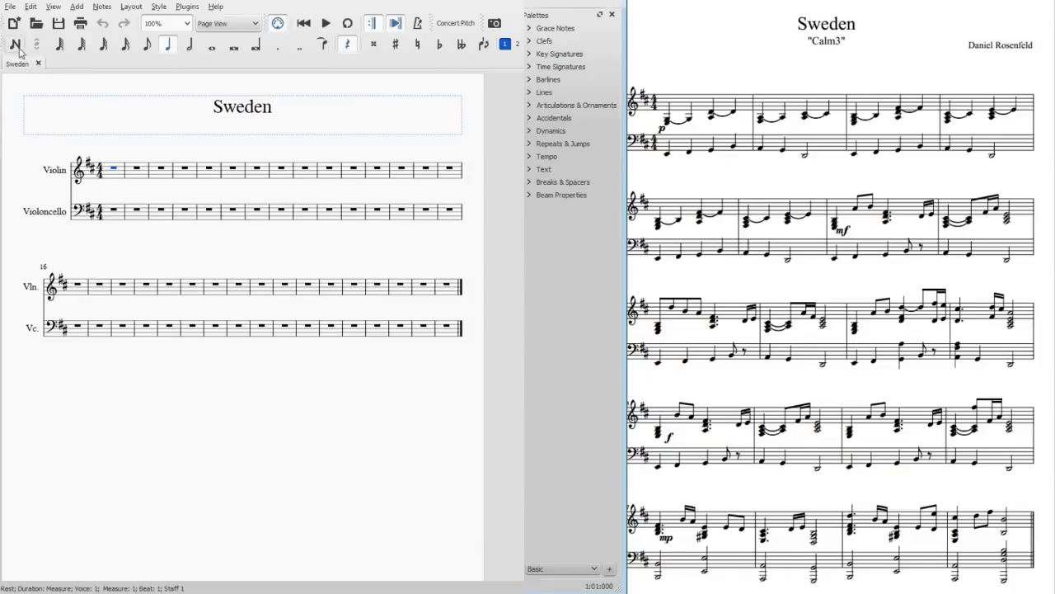
Turn on note input, place a trial F#4 in measure 1, then undo it
{"action": "left_click", "coordinate": [19, 47]}
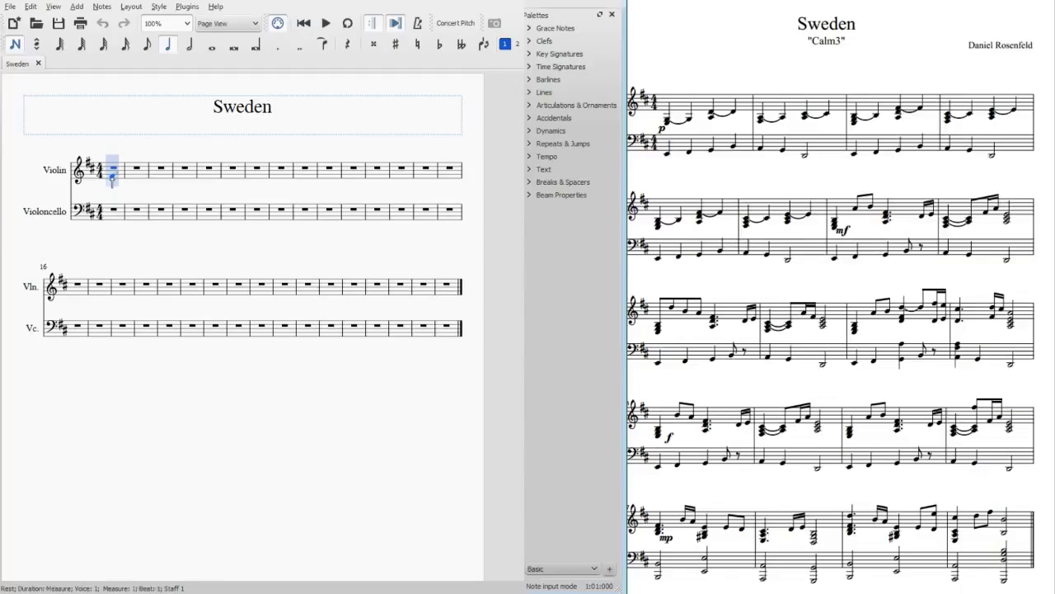
{"action": "left_click", "coordinate": [112, 178]}
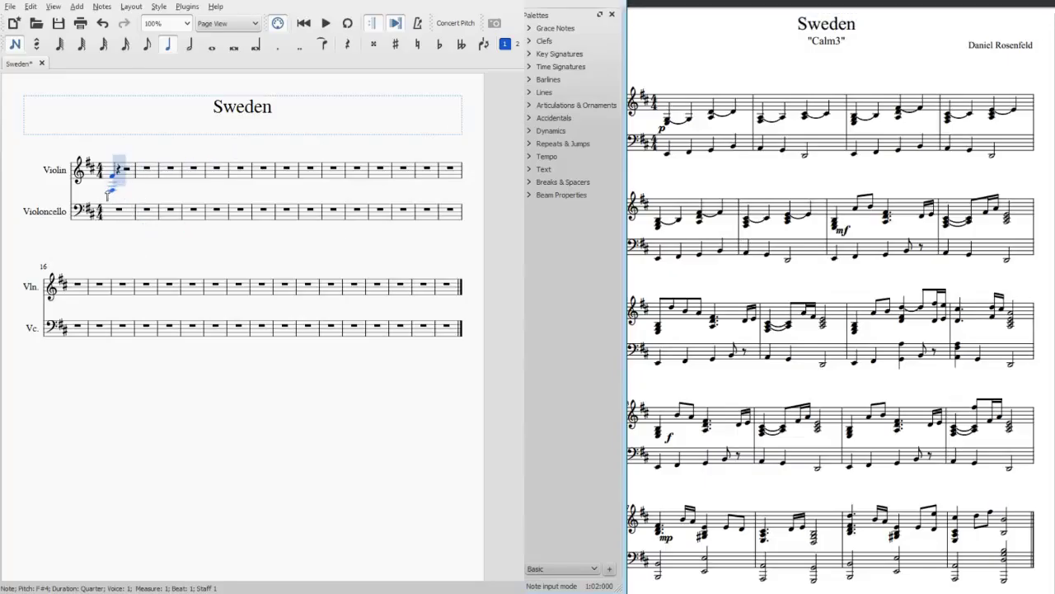
{"action": "key", "text": "ctrl+z"}
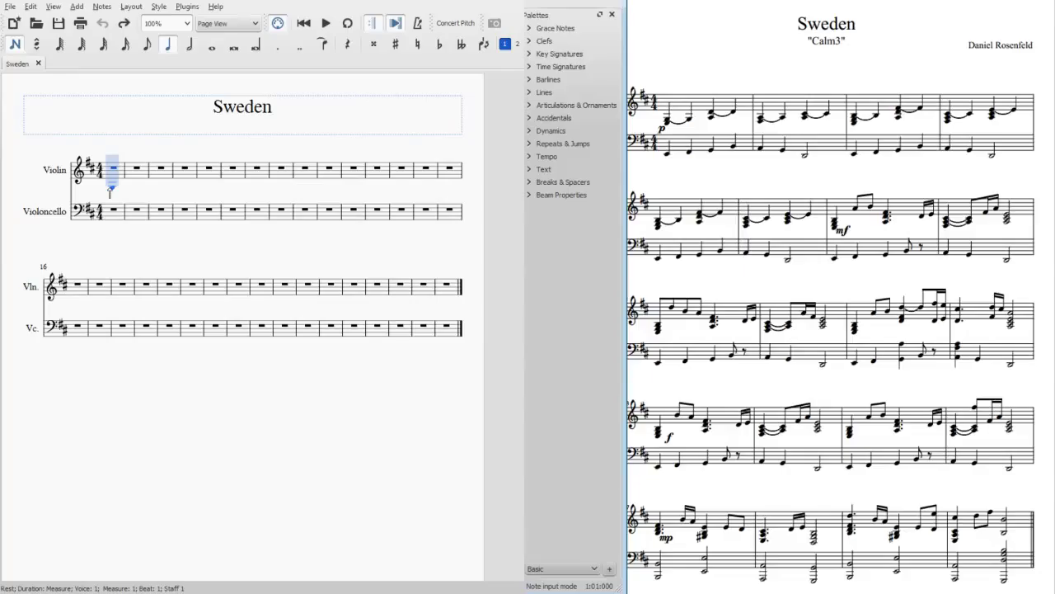
Enter violin measures 1–2 as quarters: G3, G3, D4, D4, A3, A3, C#4, C#4
{"action": "left_click", "coordinate": [110, 188]}
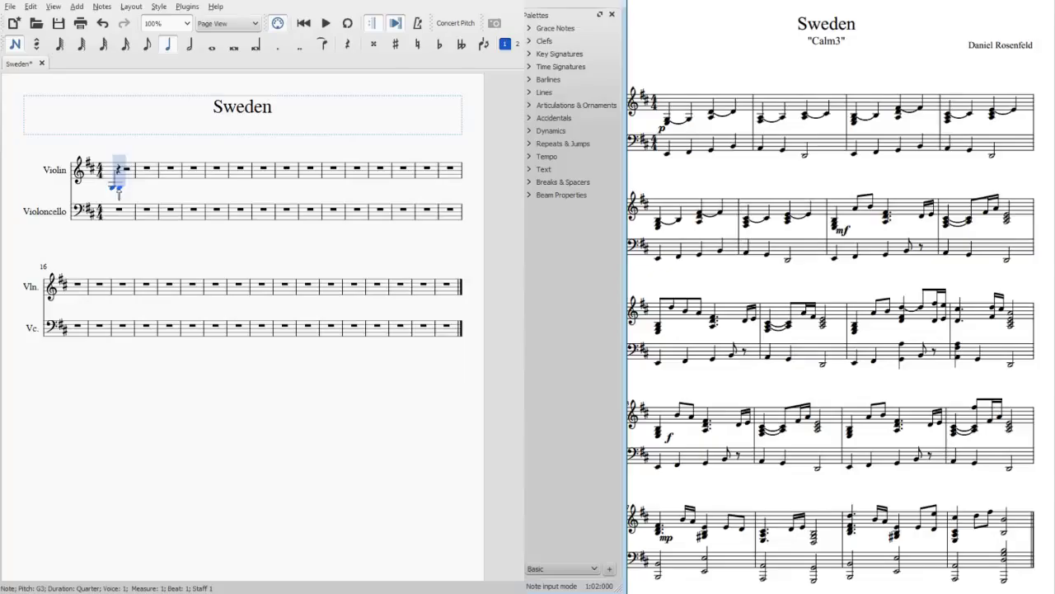
{"action": "left_click", "coordinate": [118, 188]}
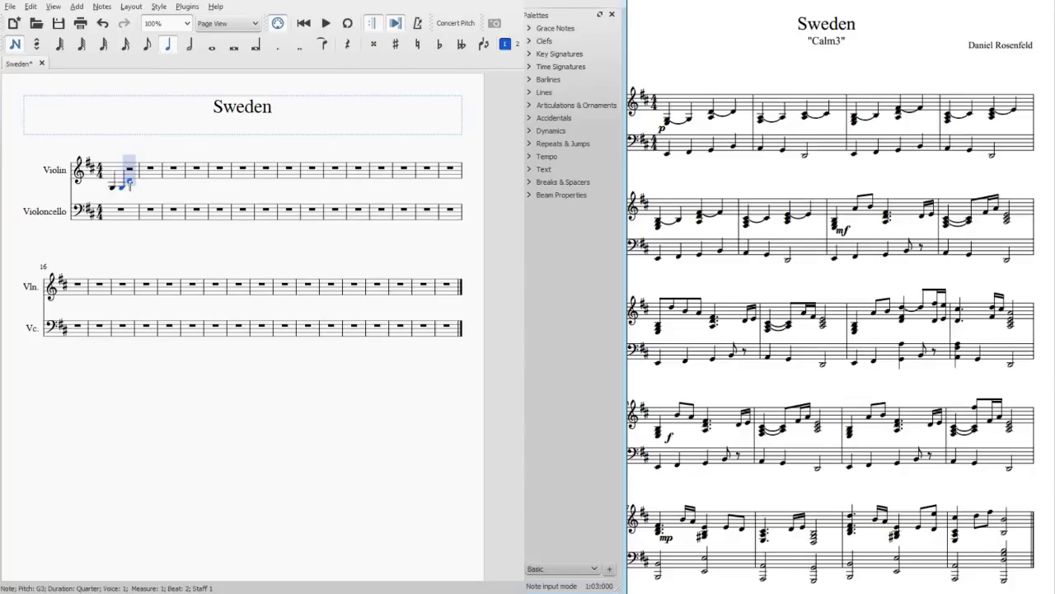
{"action": "left_click", "coordinate": [129, 182]}
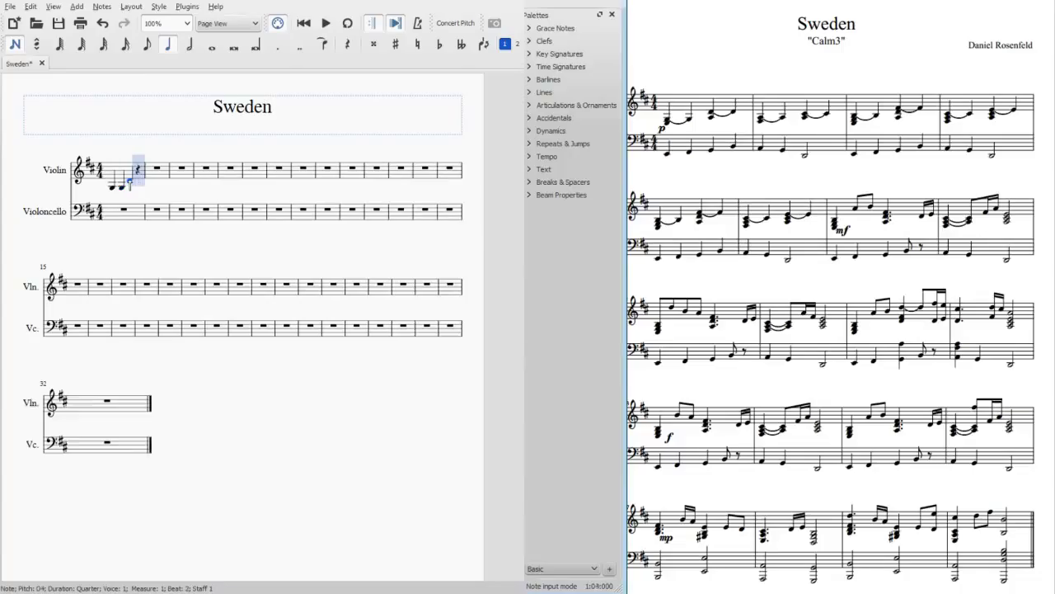
{"action": "left_click", "coordinate": [138, 180]}
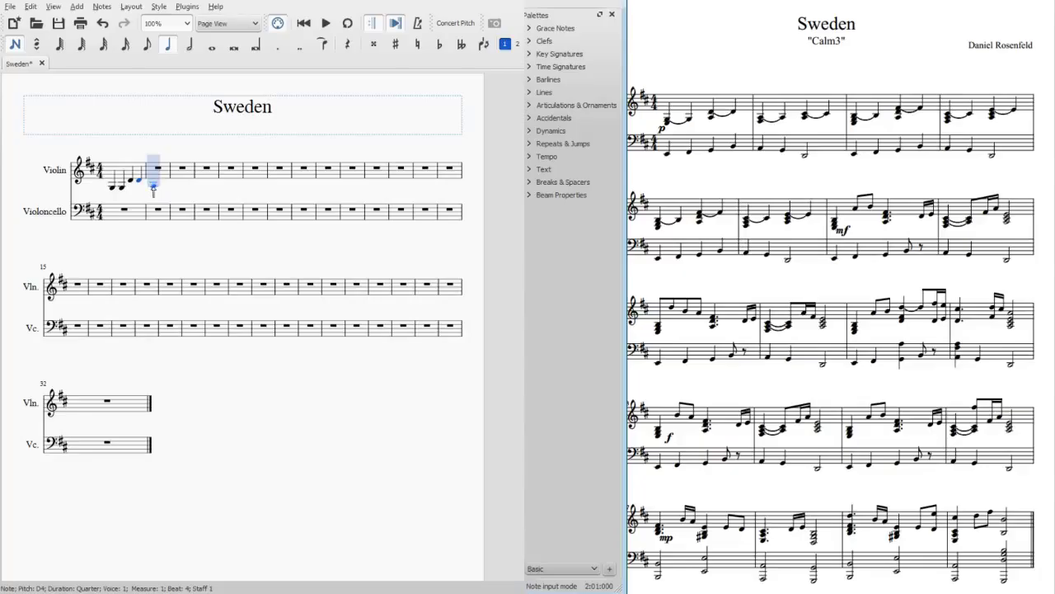
{"action": "left_click", "coordinate": [154, 189]}
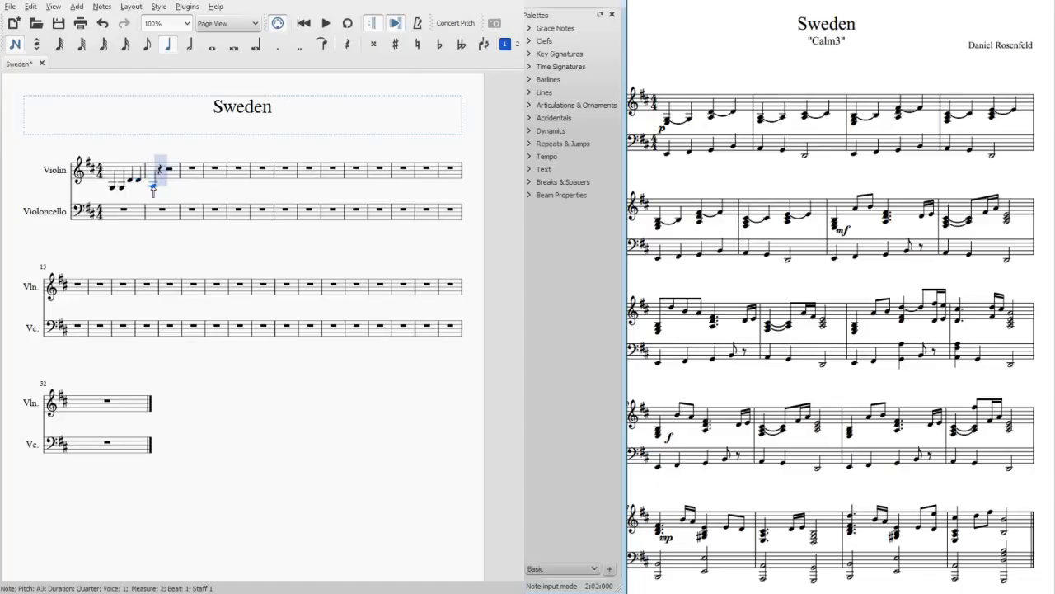
{"action": "left_click", "coordinate": [161, 190]}
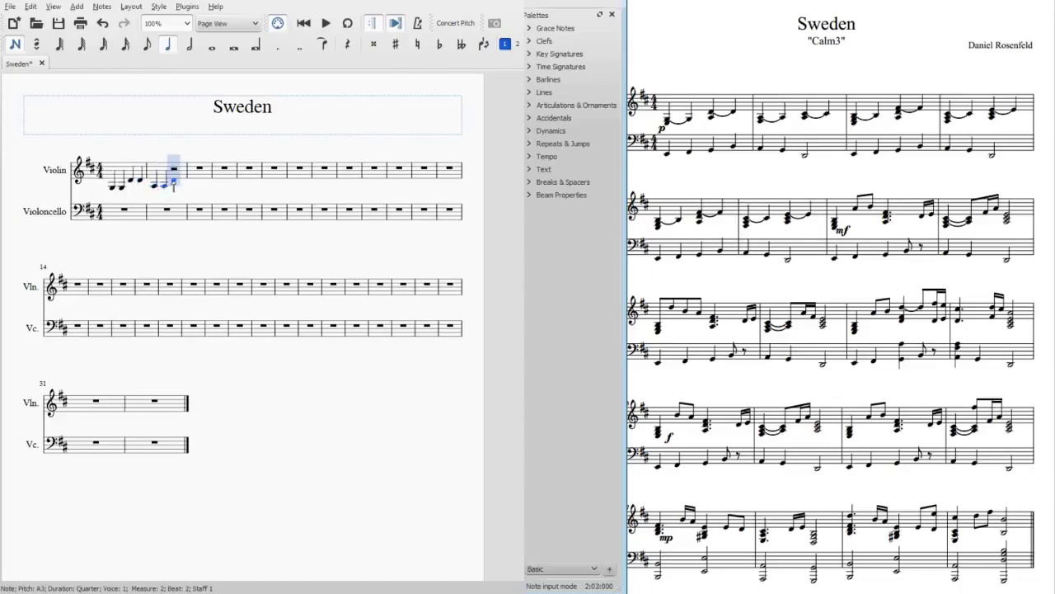
{"action": "left_click", "coordinate": [174, 183]}
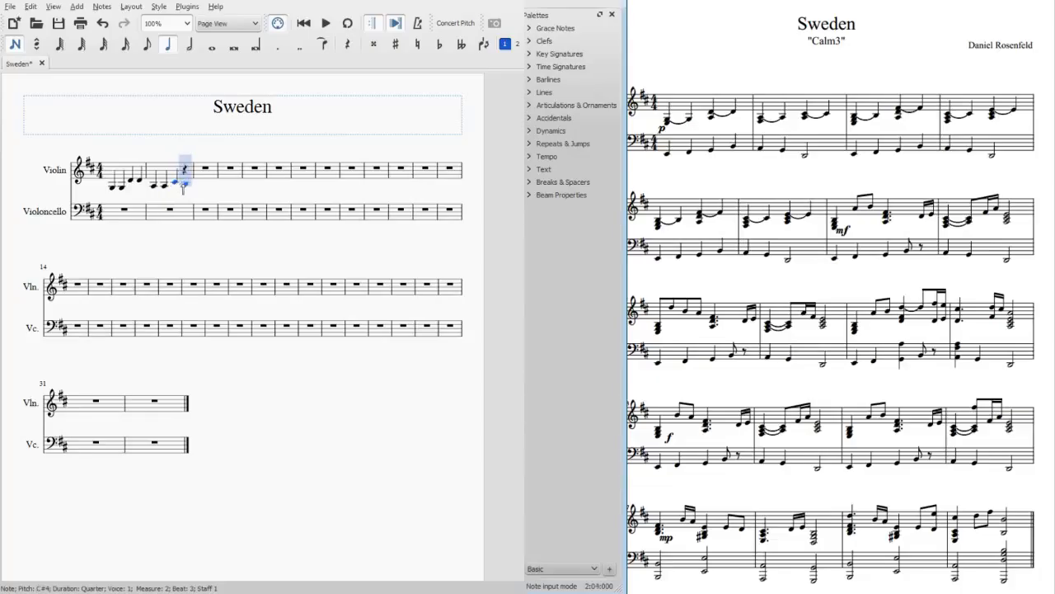
{"action": "left_click", "coordinate": [184, 183]}
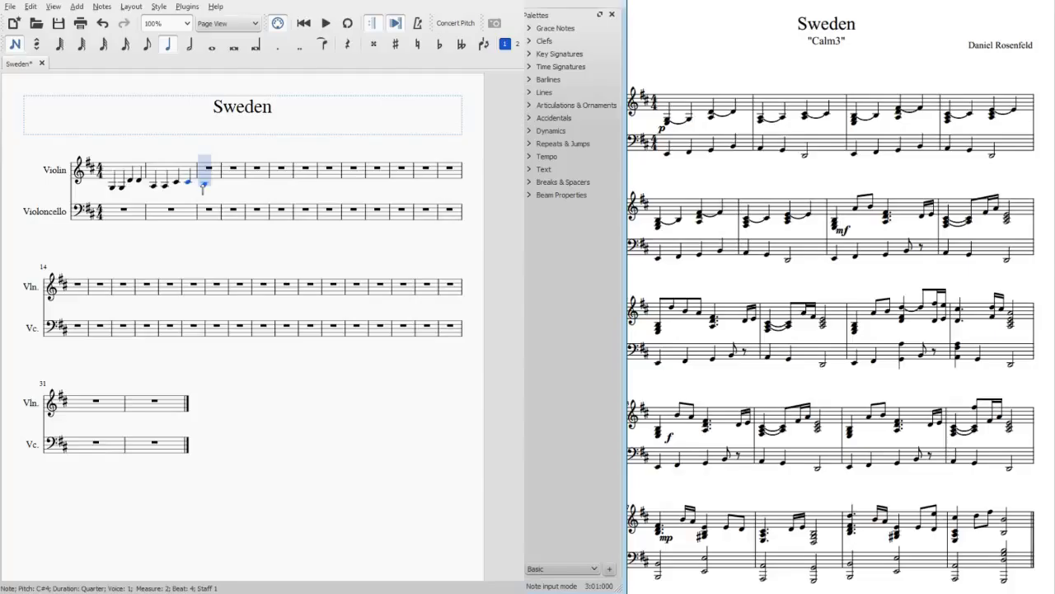
Enter violin measures 3–4 as quarters, ending F#4, F#4, C#4, C#4, D4, E4
{"action": "left_click", "coordinate": [203, 183]}
{"action": "left_click", "coordinate": [211, 185]}
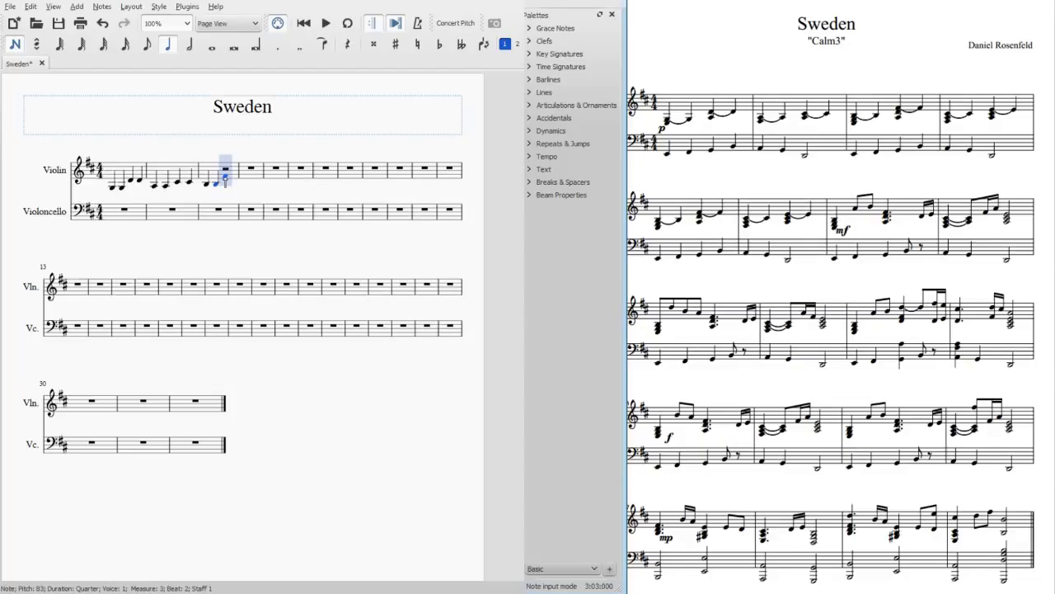
{"action": "left_click", "coordinate": [225, 177]}
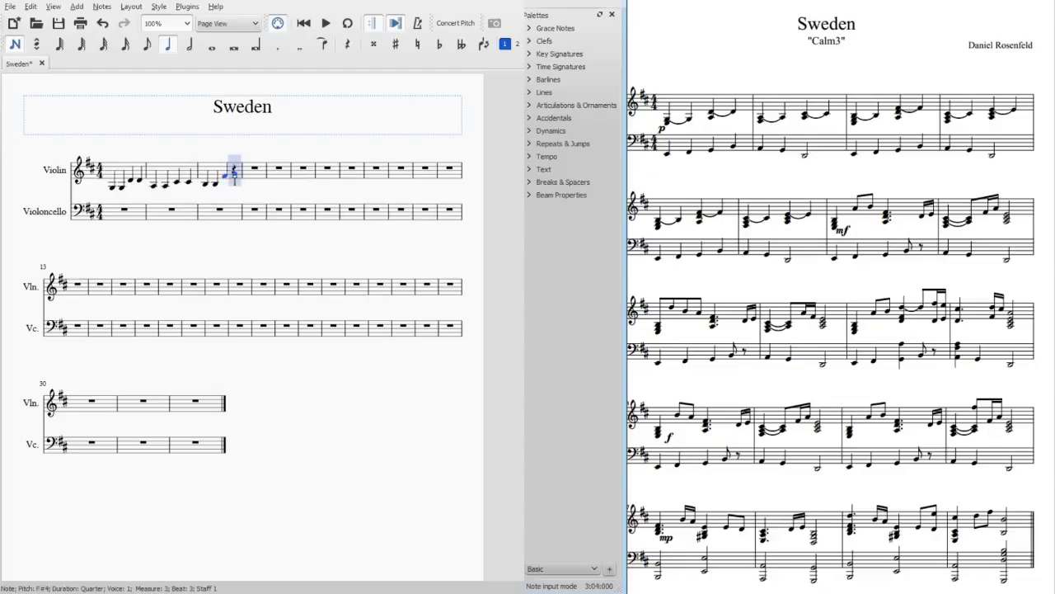
{"action": "left_click", "coordinate": [235, 176]}
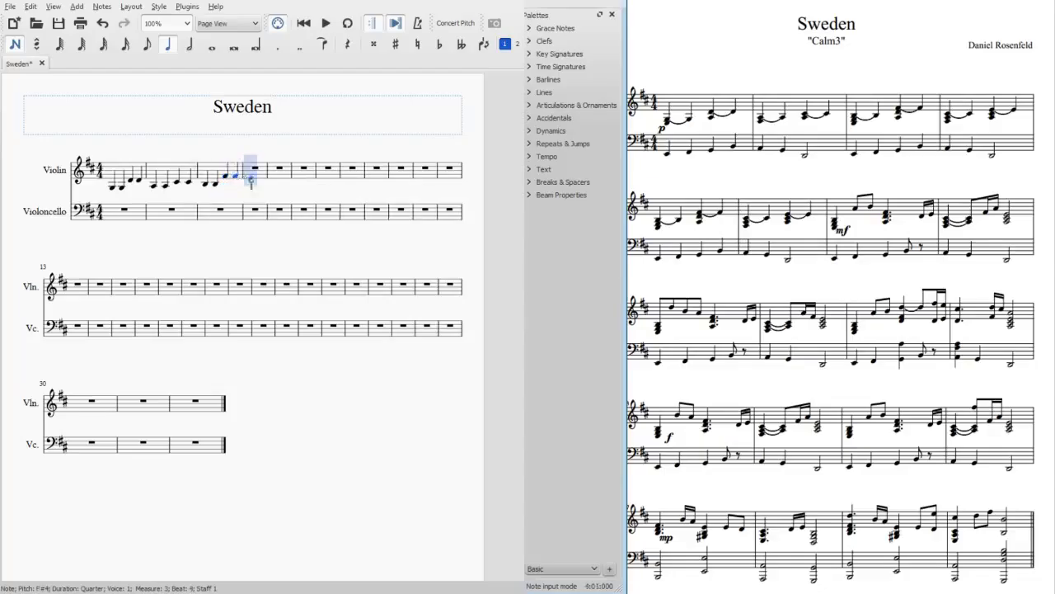
{"action": "left_click", "coordinate": [252, 183]}
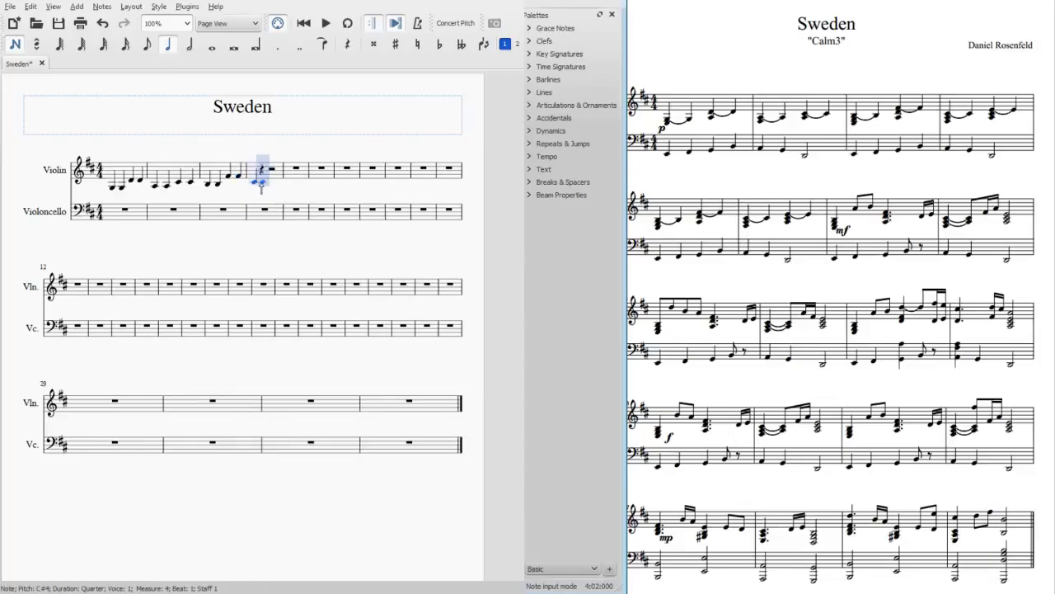
{"action": "left_click", "coordinate": [262, 182]}
{"action": "left_click", "coordinate": [273, 180]}
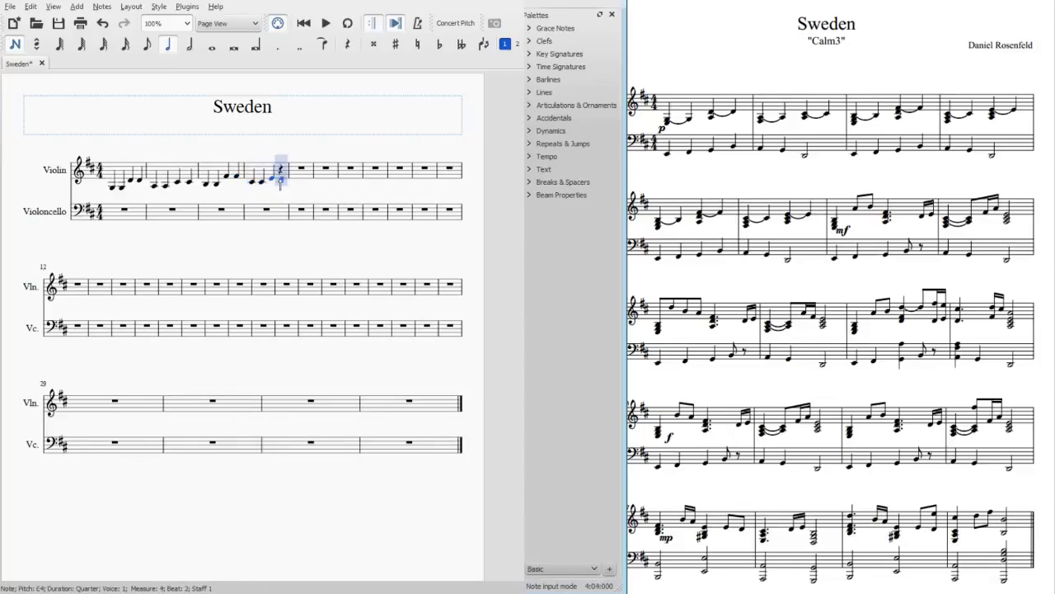
{"action": "left_click", "coordinate": [282, 177]}
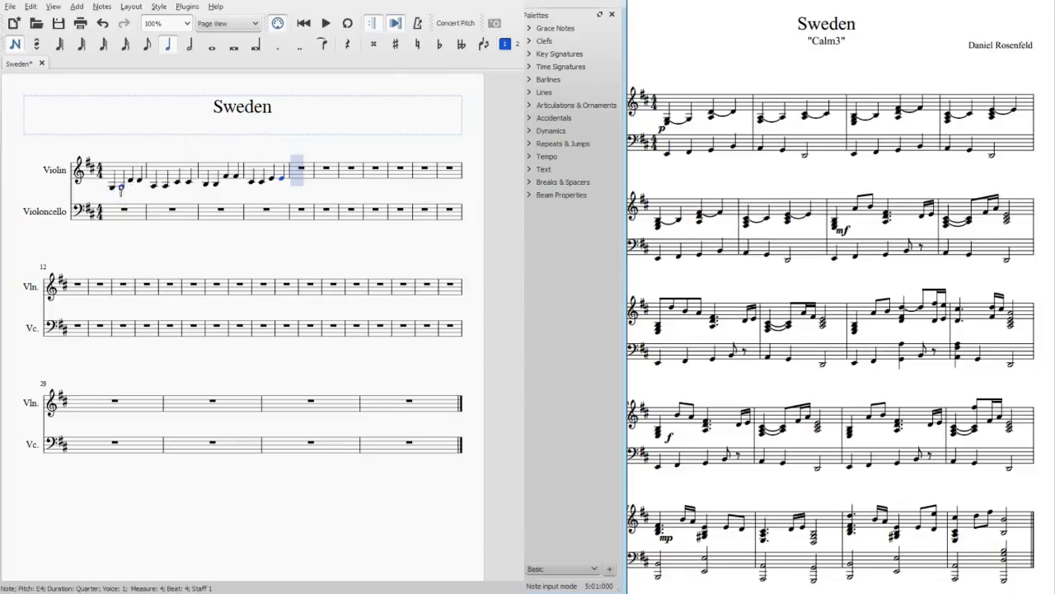
Leave note input and check the pitches G3, D4, A3 and C#4 in measures 1–2
{"action": "left_click", "coordinate": [14, 43]}
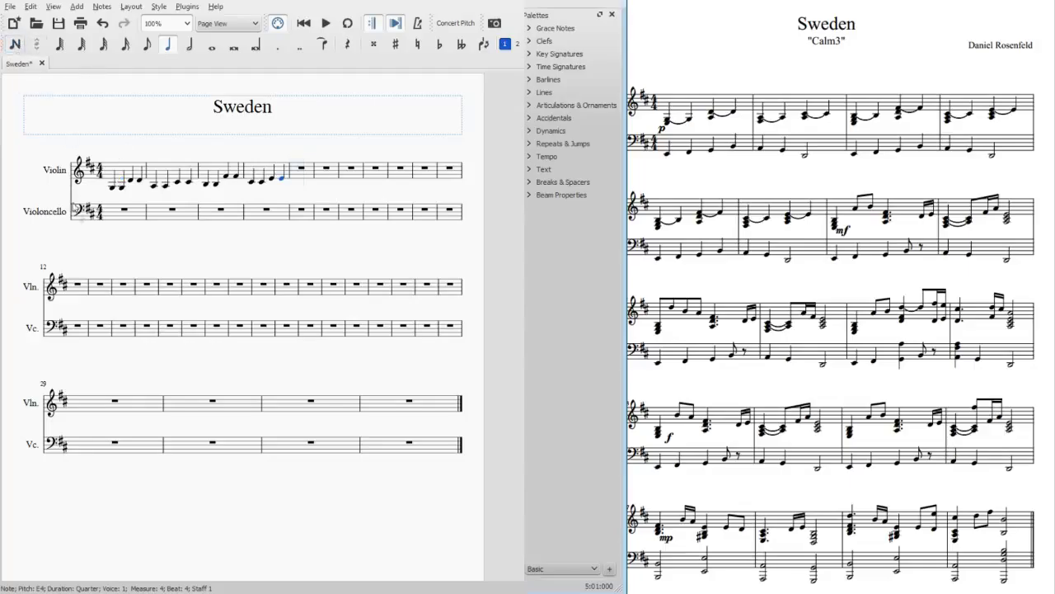
{"action": "left_click", "coordinate": [122, 187]}
{"action": "left_click", "coordinate": [129, 187]}
{"action": "left_click", "coordinate": [121, 187]}
{"action": "left_click", "coordinate": [131, 182]}
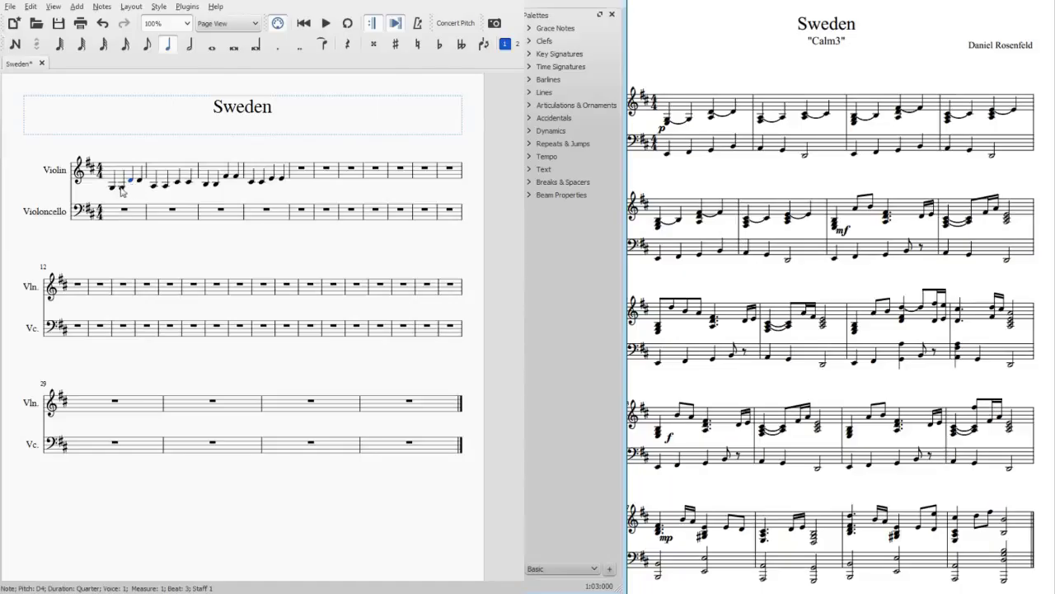
{"action": "left_click", "coordinate": [166, 186]}
{"action": "left_click", "coordinate": [177, 185]}
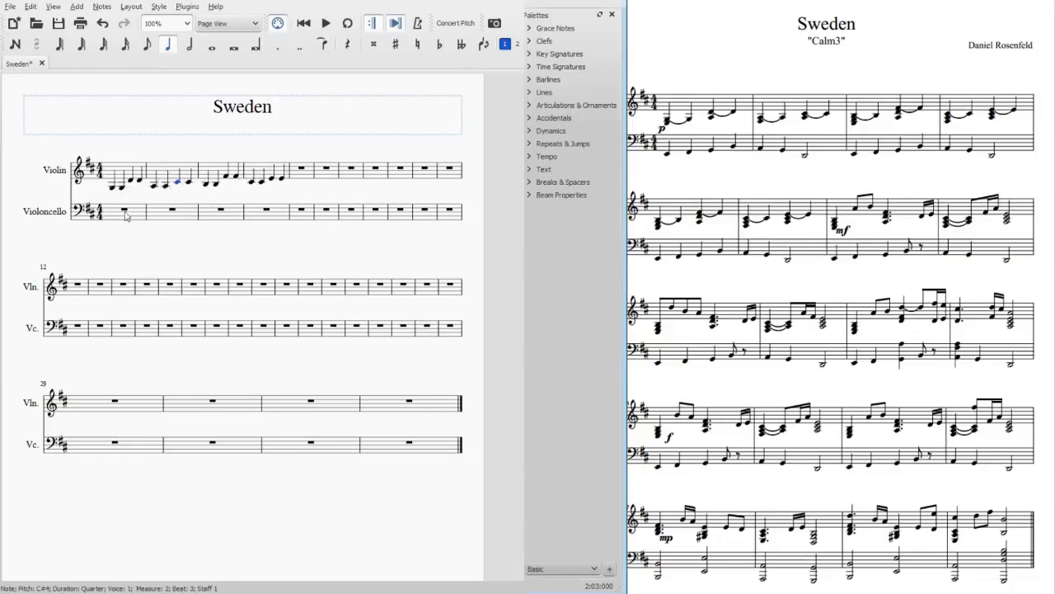
{"action": "left_click", "coordinate": [112, 189]}
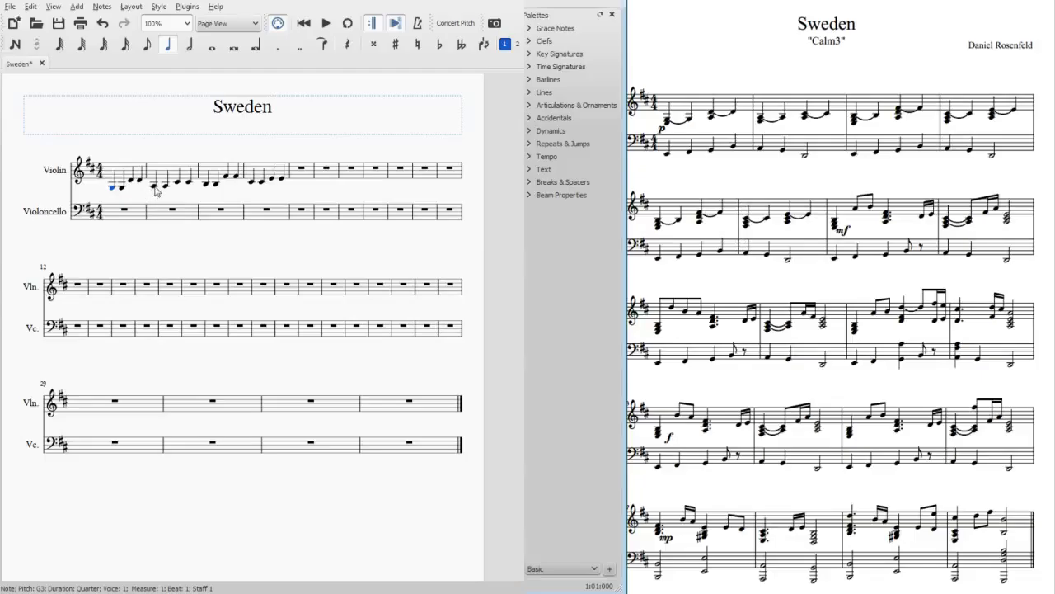
{"action": "left_click", "coordinate": [207, 187]}
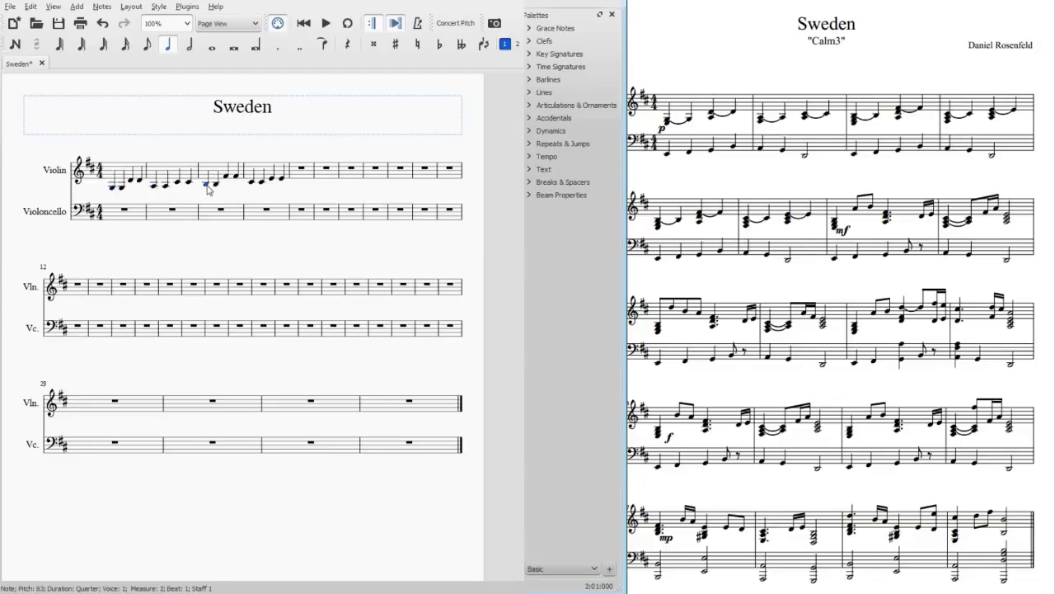
{"action": "left_click", "coordinate": [252, 186]}
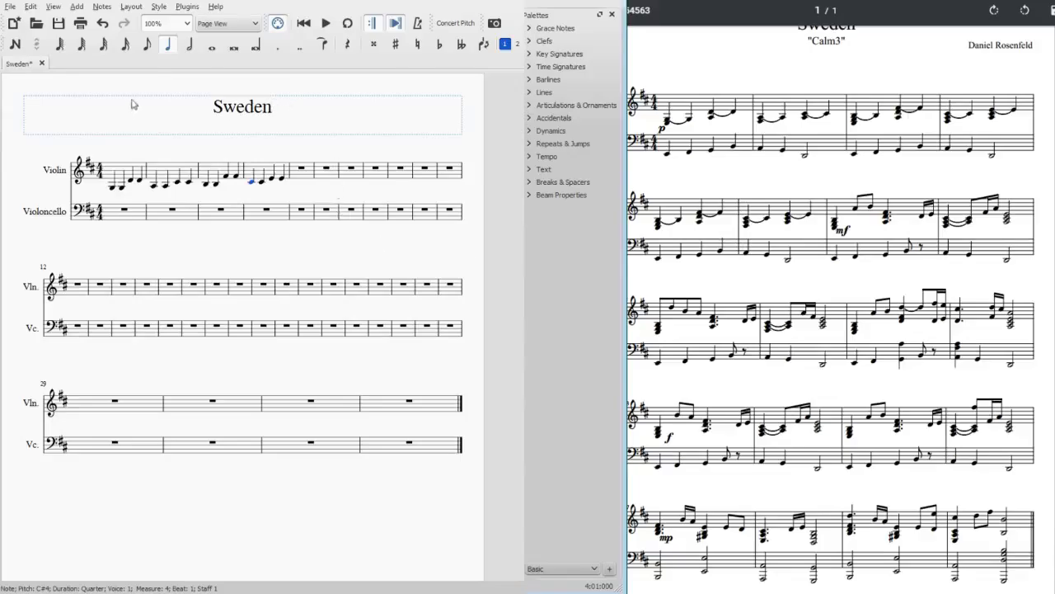
Enter measures 5–6 quarters (B3, B3, F#4, F#4, C#4, C#4, …, E4) and a B3 opening measure 7
{"action": "left_click", "coordinate": [15, 43]}
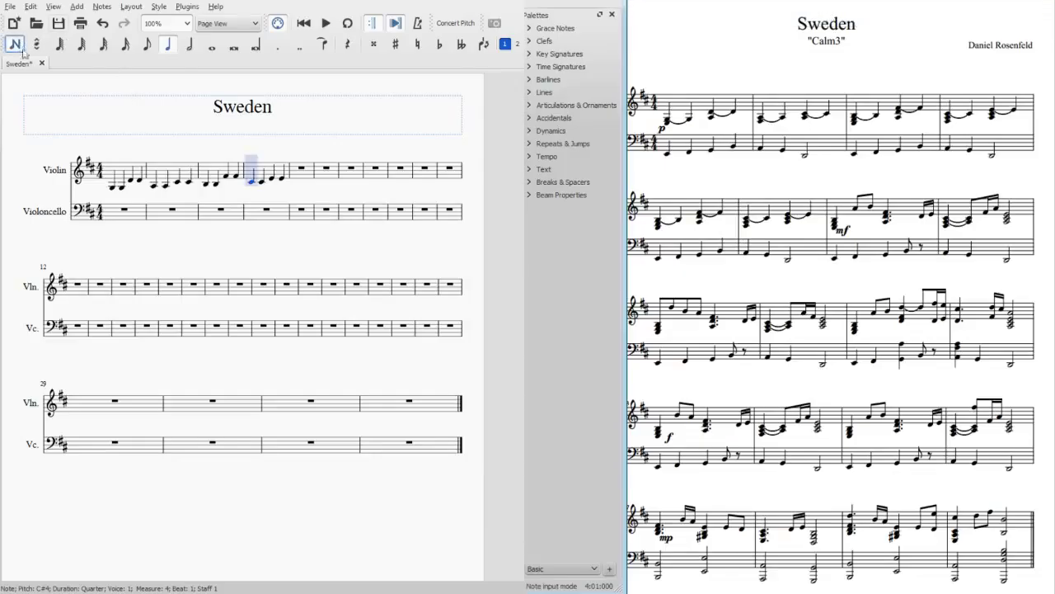
{"action": "left_click", "coordinate": [295, 188]}
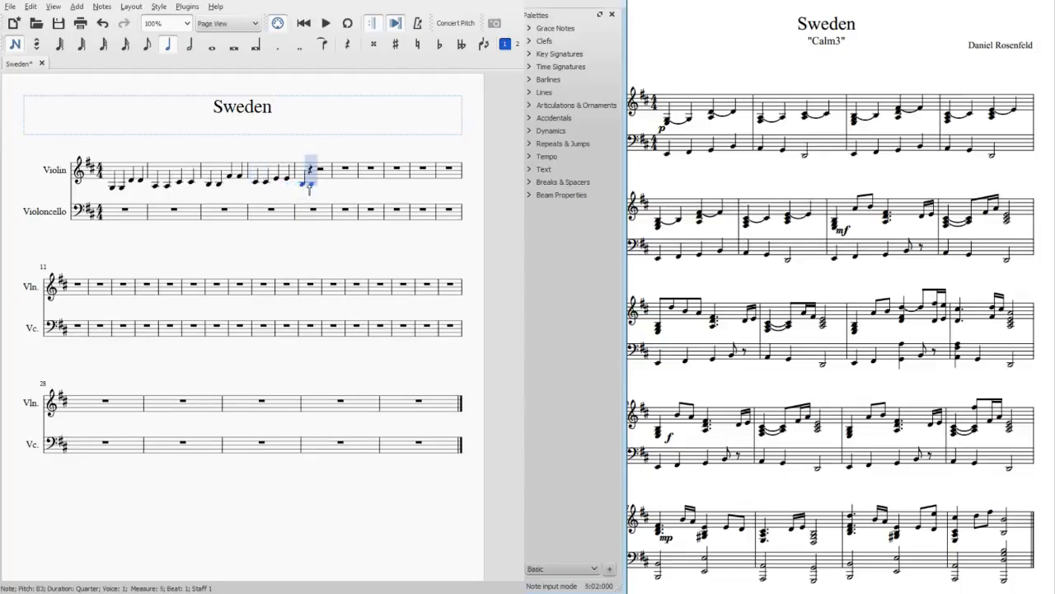
{"action": "left_click", "coordinate": [310, 186]}
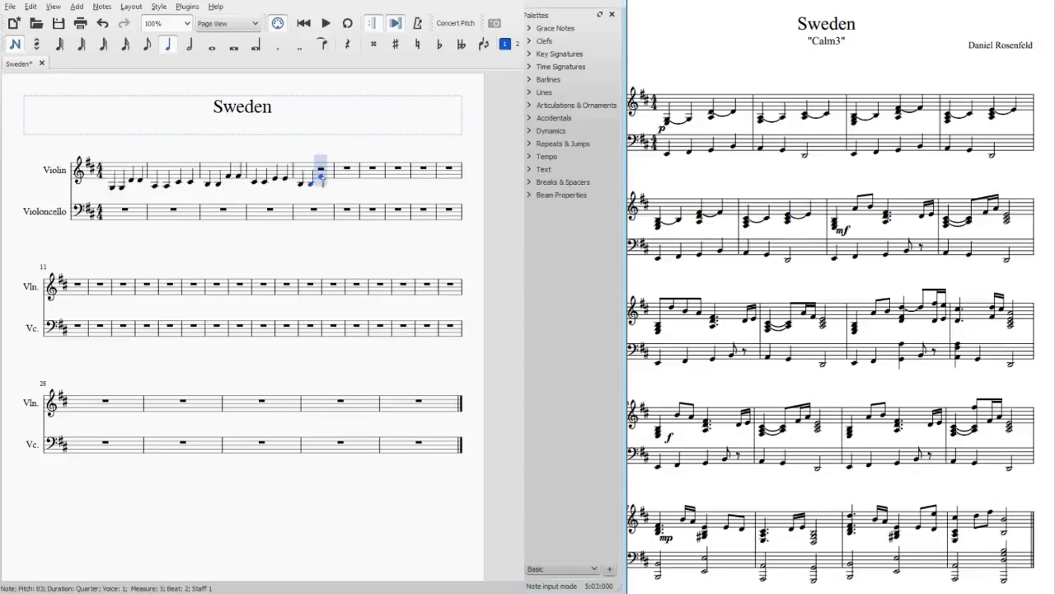
{"action": "left_click", "coordinate": [322, 175]}
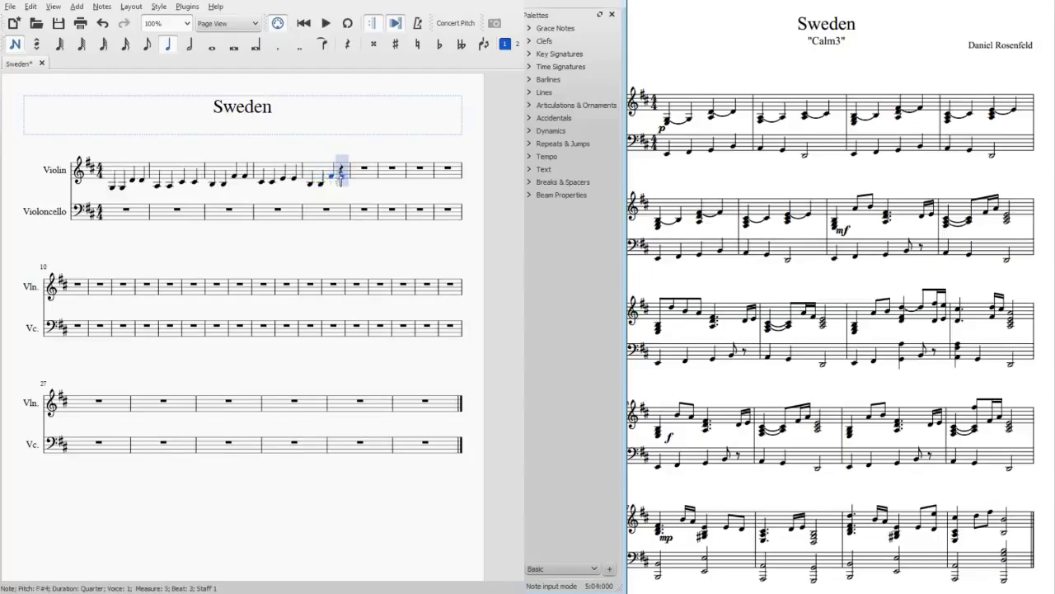
{"action": "left_click", "coordinate": [342, 174]}
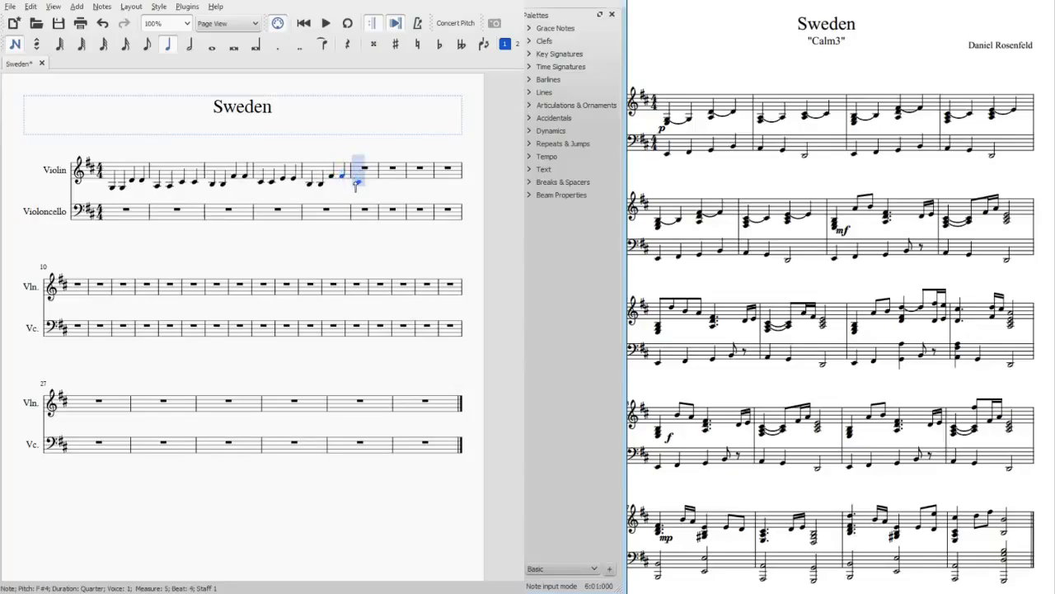
{"action": "left_click", "coordinate": [358, 183]}
{"action": "left_click", "coordinate": [364, 182]}
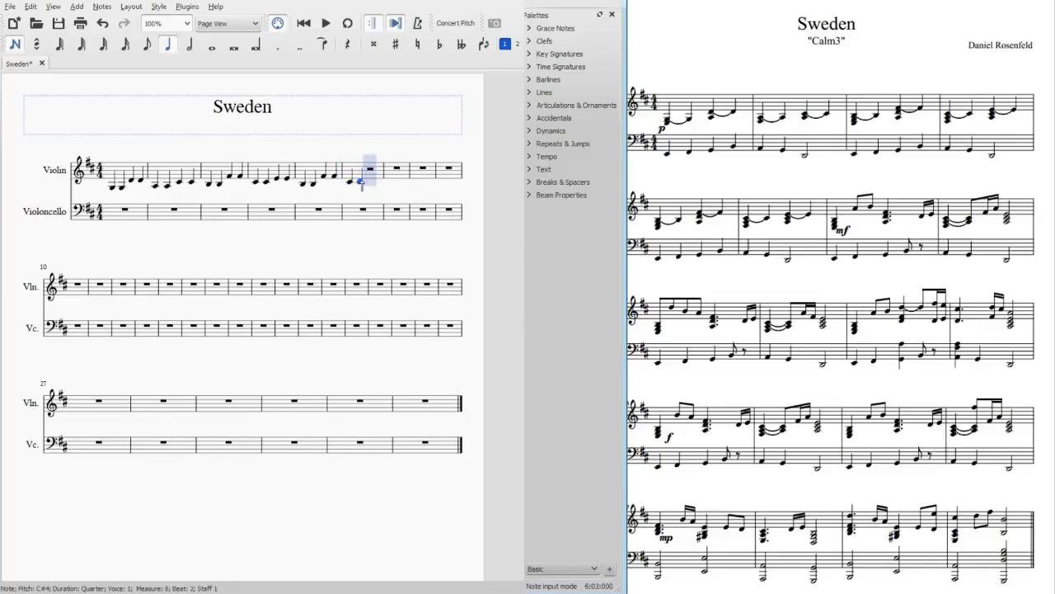
{"action": "left_click", "coordinate": [375, 180]}
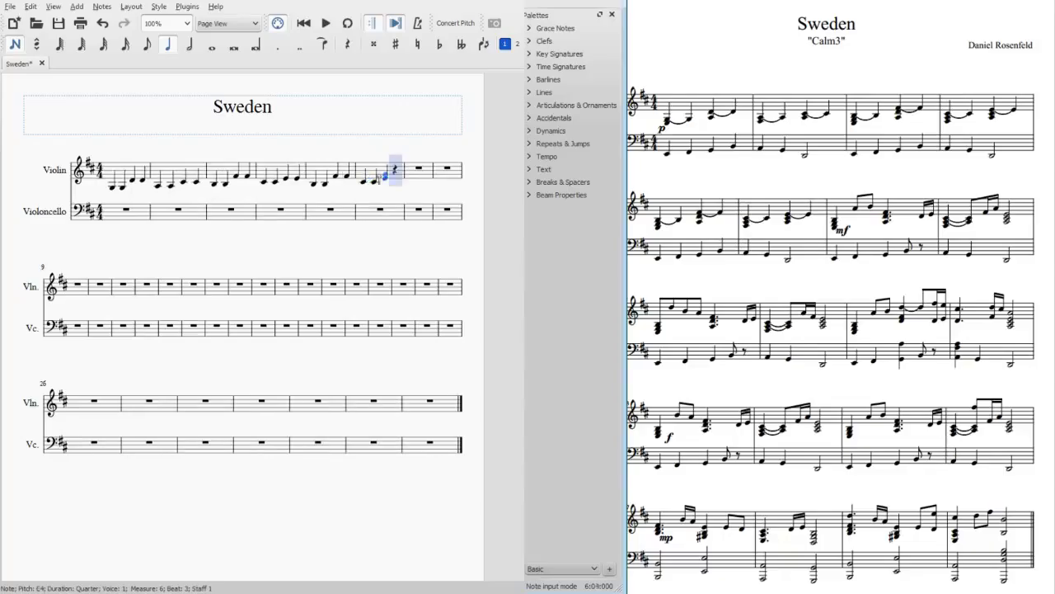
{"action": "left_click", "coordinate": [394, 178]}
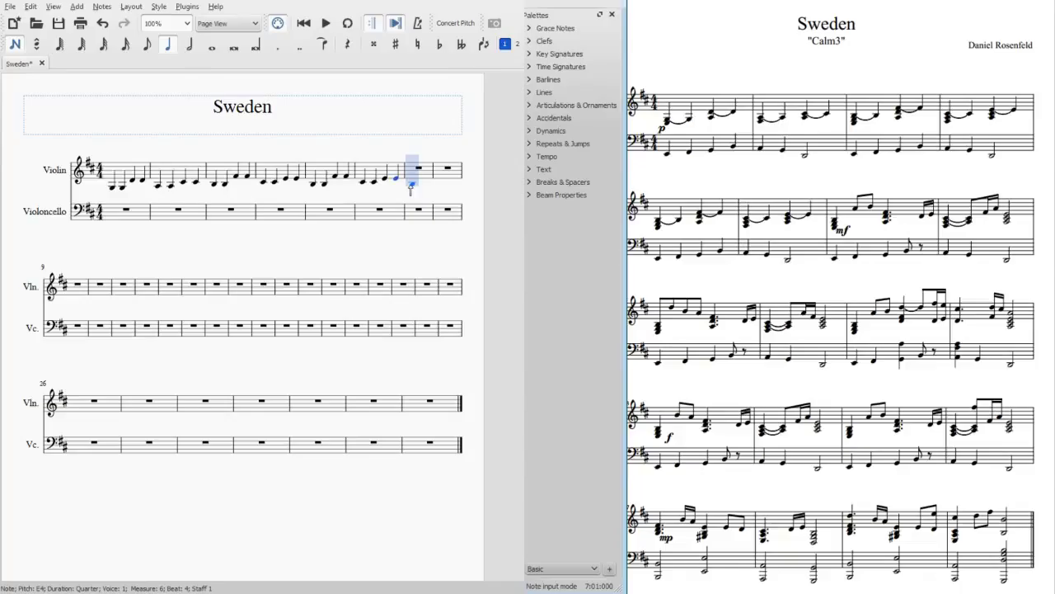
{"action": "left_click", "coordinate": [410, 184]}
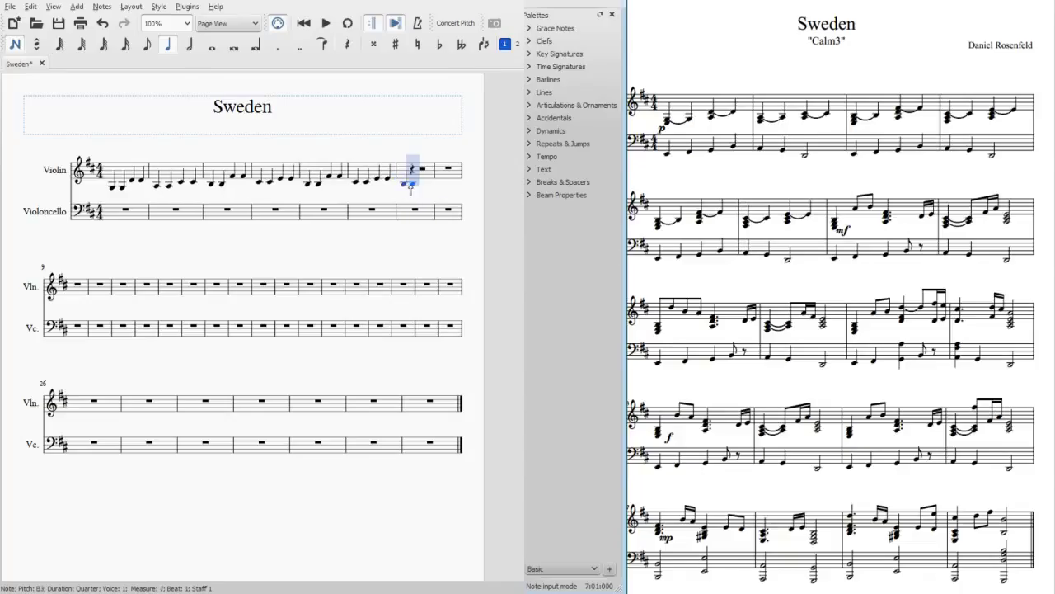
Add A4 and B4 eighths in measure 7, then lower the following quarter note's pitch
{"action": "left_click", "coordinate": [147, 45]}
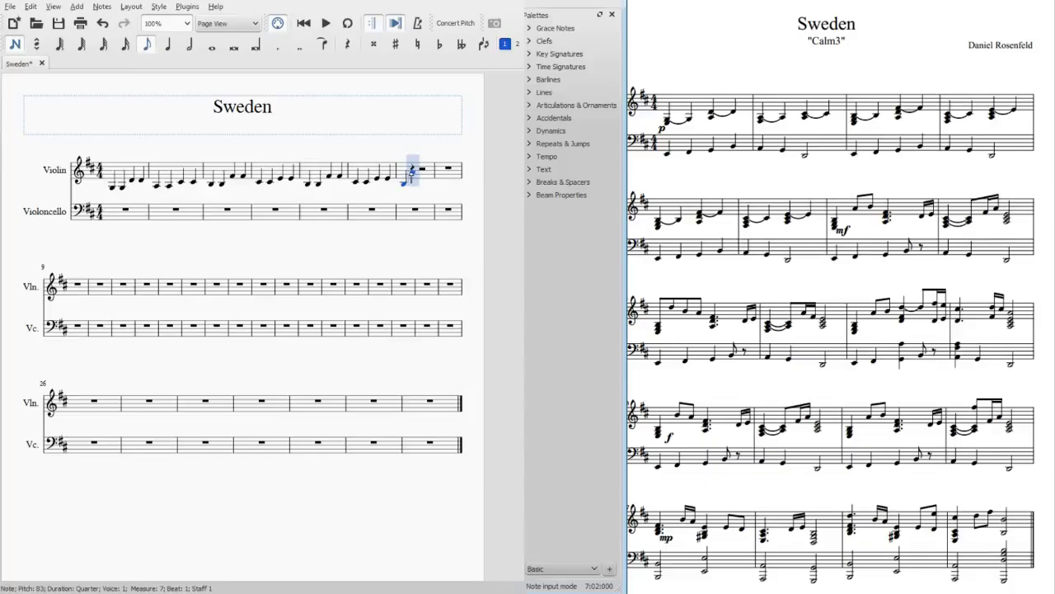
{"action": "left_click", "coordinate": [412, 171]}
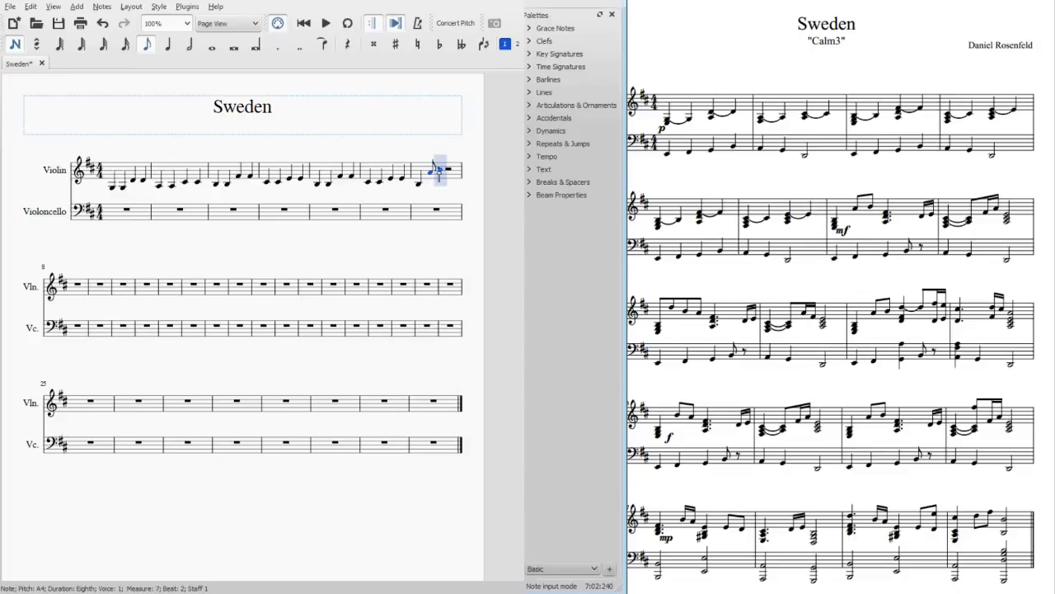
{"action": "left_click", "coordinate": [439, 170]}
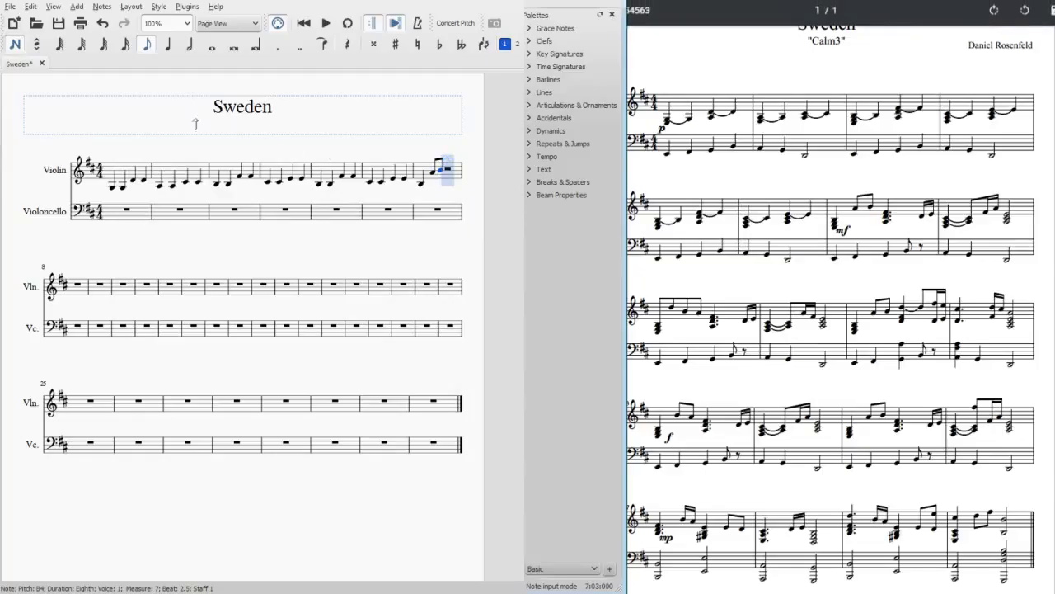
{"action": "left_click", "coordinate": [169, 45]}
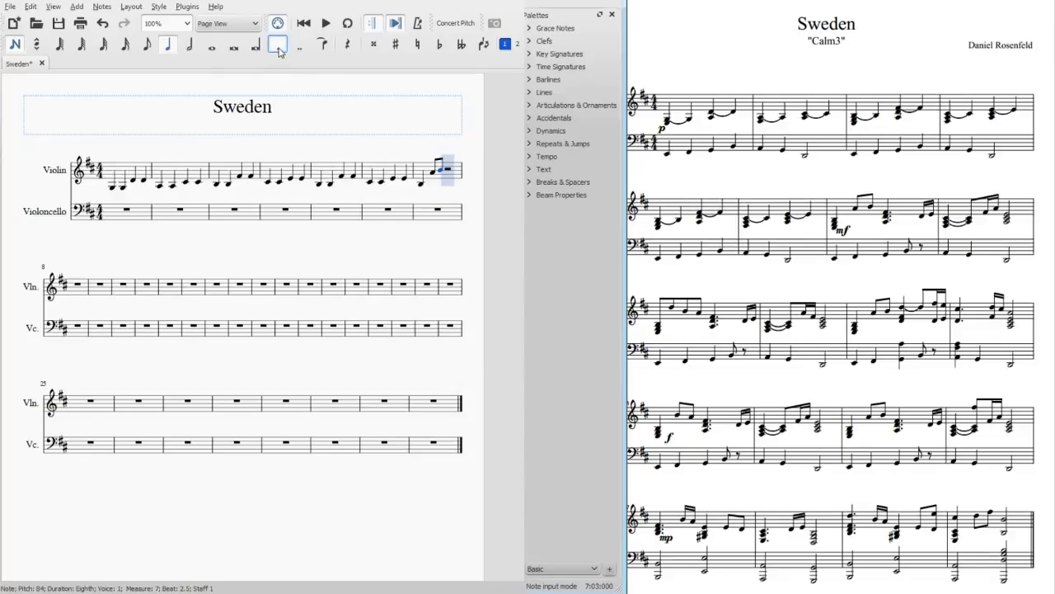
{"action": "left_click_drag", "start_coordinate": [450, 176], "coordinate": [452, 182]}
Make beat 3 of measure 7 a dotted-quarter F#4, then choose sixteenth duration
{"action": "left_click", "coordinate": [445, 176]}
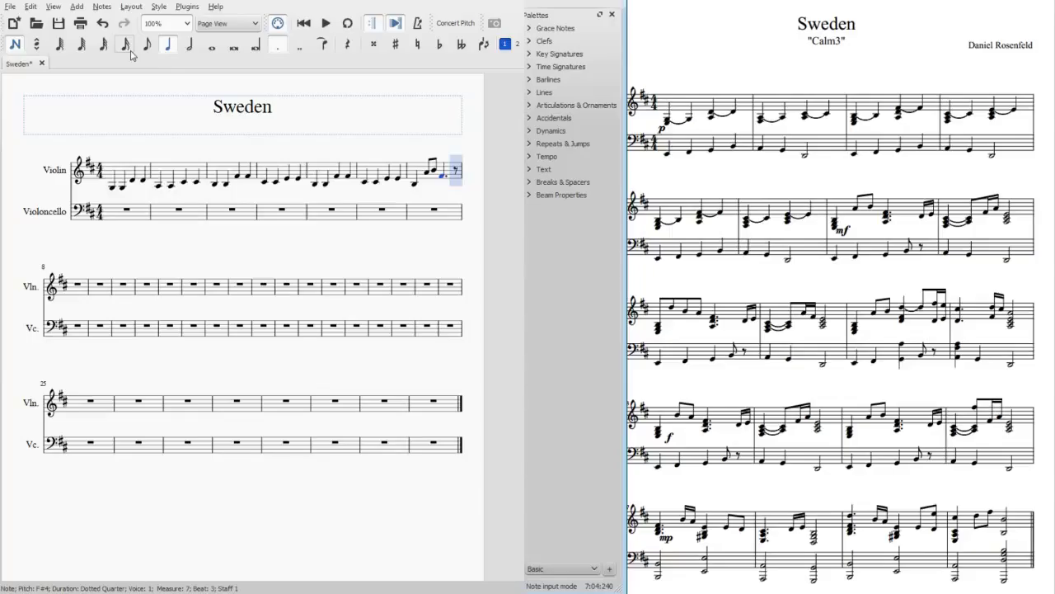
{"action": "left_click", "coordinate": [125, 45]}
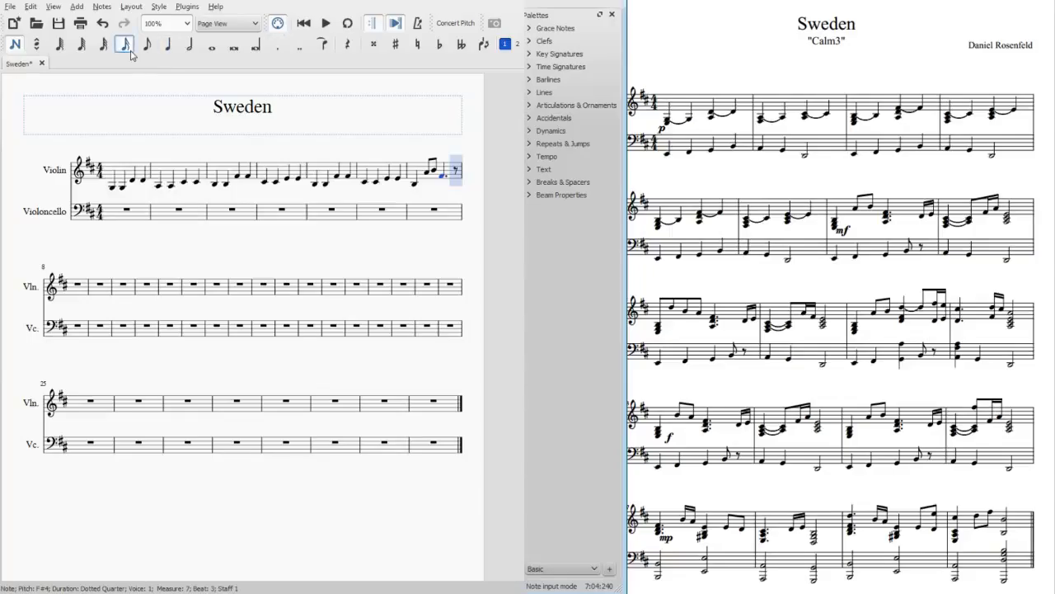
Replace the eighth rest ending violin measure 7 with sixteenth notes D4 and E4
{"action": "left_click", "coordinate": [456, 181]}
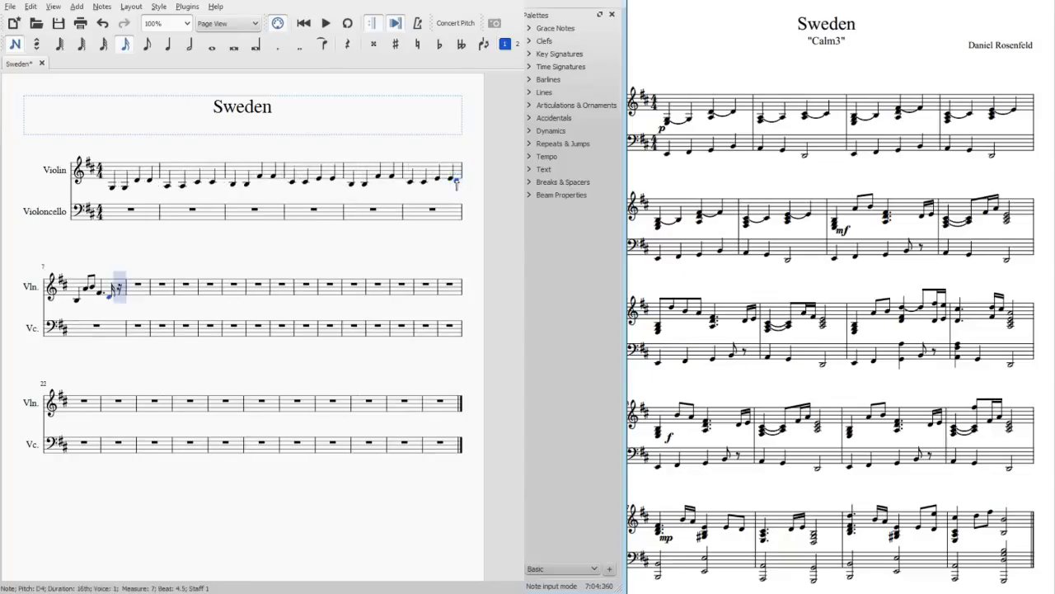
{"action": "left_click", "coordinate": [118, 296]}
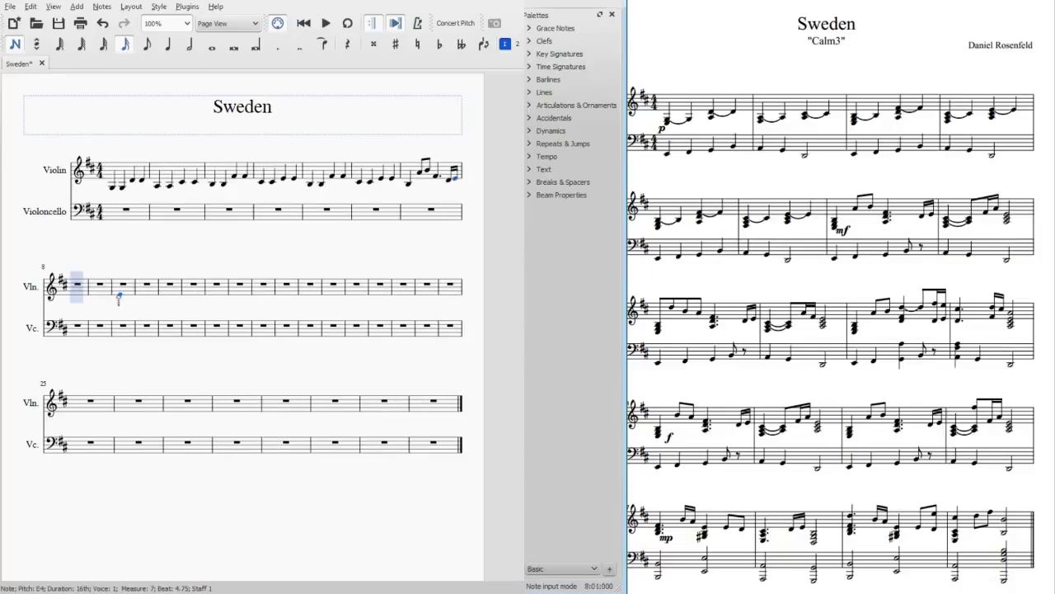